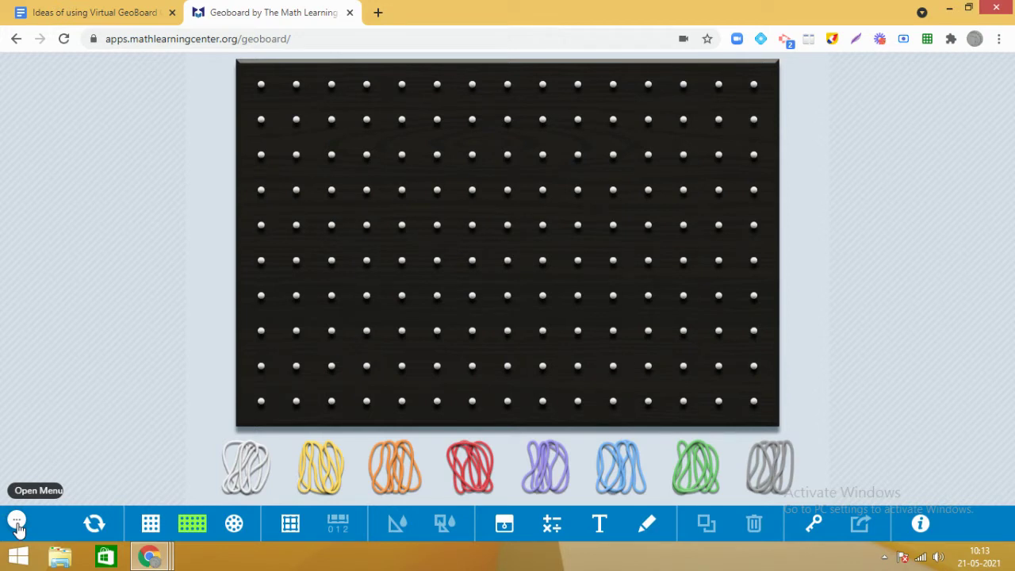
# Stretch a white band into a rectangle 3 units long and 1 unit high near the board's upper-left corner.
pyautogui.moveTo(246, 480); pyautogui.dragTo(331, 119)
pyautogui.moveTo(317, 164)
pyautogui.mouseDown()
pyautogui.moveTo(333, 197)
pyautogui.moveTo(300, 208)
pyautogui.moveTo(296, 141)
pyautogui.moveTo(300, 161)
pyautogui.moveTo(331, 184)
pyautogui.moveTo(333, 162)
pyautogui.mouseUp()
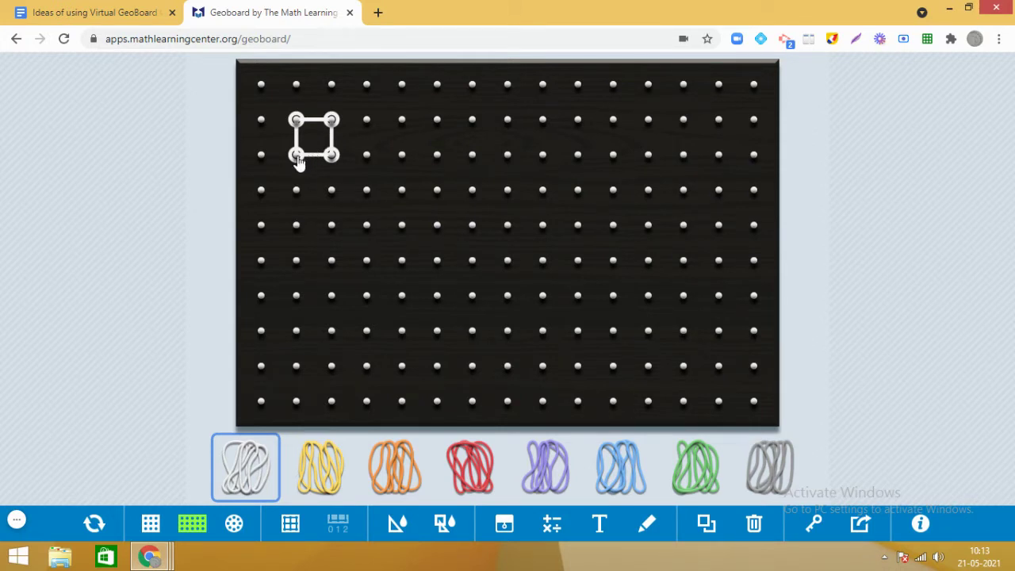
pyautogui.moveTo(331, 157); pyautogui.dragTo(402, 155)
pyautogui.moveTo(332, 120); pyautogui.dragTo(403, 121)
# Label the rectangle's corners A, B, C and D counterclockwise from the lower left, using yellow freehand drawing.
pyautogui.click(646, 524)
pyautogui.click(970, 134)
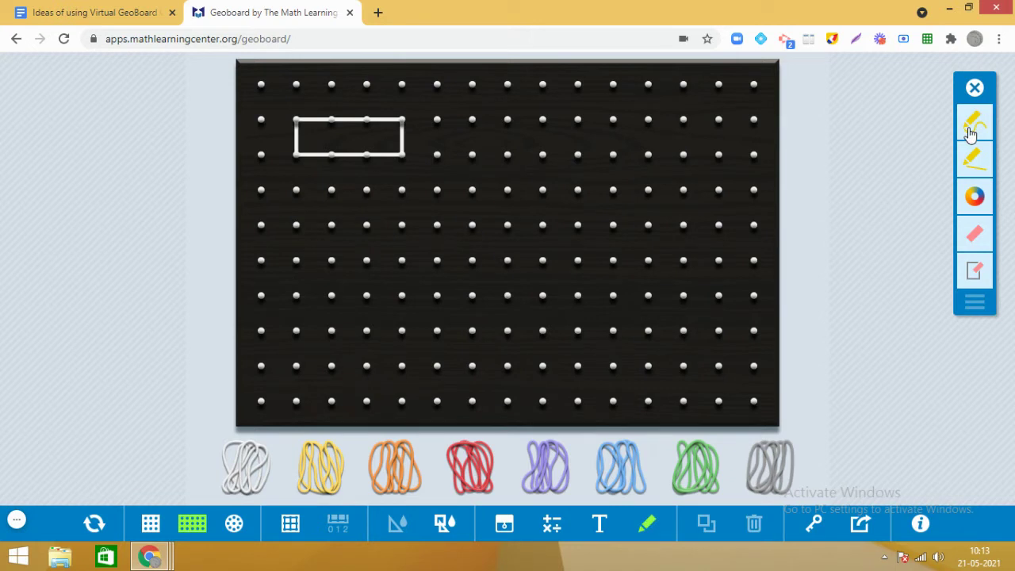
pyautogui.click(975, 199)
pyautogui.click(832, 200)
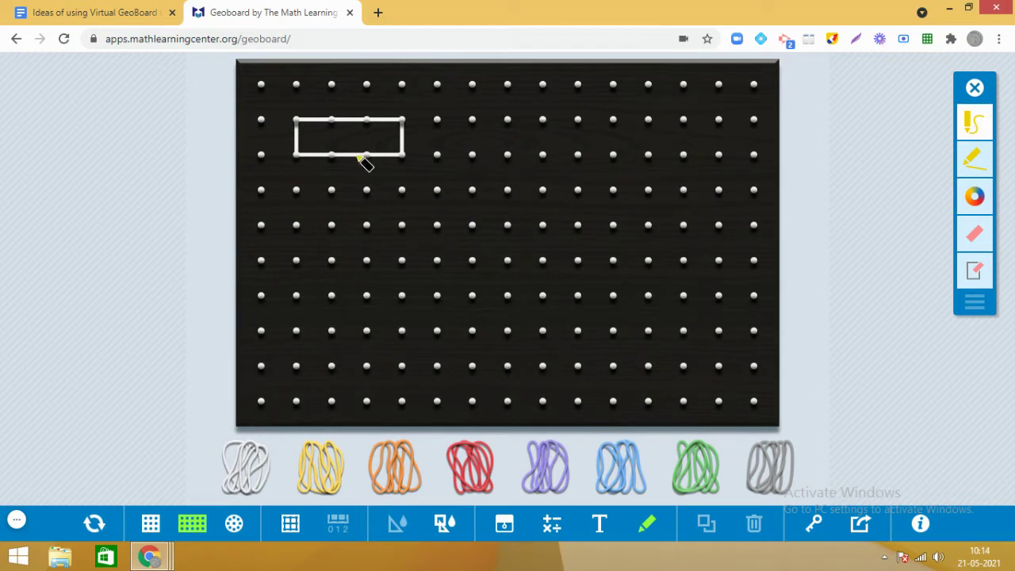
pyautogui.moveTo(287, 169)
pyautogui.mouseDown()
pyautogui.moveTo(295, 176)
pyautogui.moveTo(287, 172)
pyautogui.mouseUp()
pyautogui.moveTo(400, 165)
pyautogui.mouseDown()
pyautogui.moveTo(417, 181)
pyautogui.moveTo(407, 184)
pyautogui.mouseUp()
pyautogui.moveTo(414, 107); pyautogui.dragTo(415, 119)
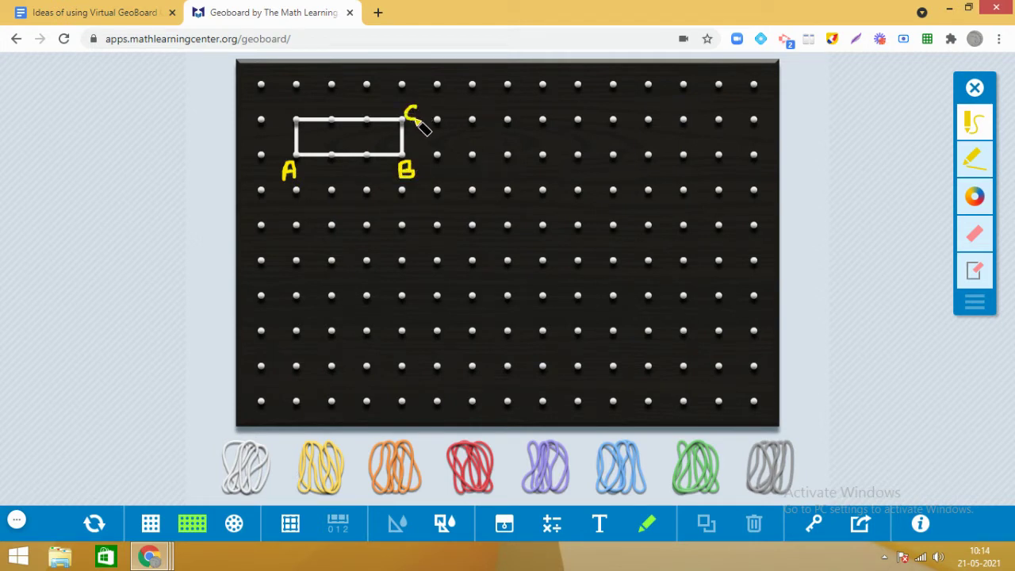
pyautogui.moveTo(291, 97); pyautogui.dragTo(290, 111)
# Write the length 3 below side AB, mark its unit divisions with ticks, and write the breadth 1 beside side BC.
pyautogui.moveTo(342, 169)
pyautogui.mouseDown()
pyautogui.moveTo(351, 170)
pyautogui.moveTo(349, 186)
pyautogui.mouseUp()
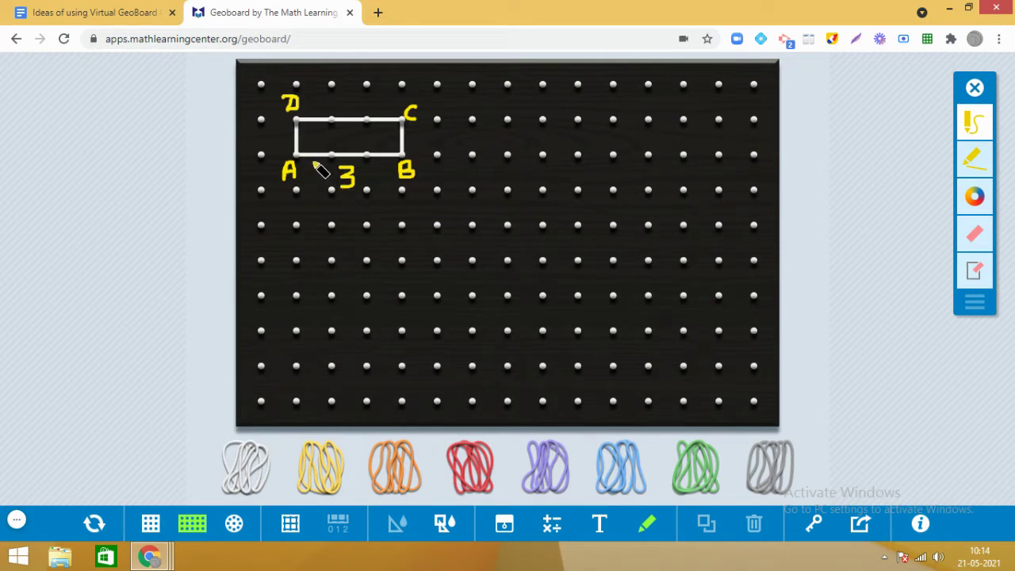
pyautogui.moveTo(293, 148)
pyautogui.mouseDown()
pyautogui.moveTo(332, 149)
pyautogui.moveTo(334, 161)
pyautogui.moveTo(405, 157)
pyautogui.mouseUp()
pyautogui.moveTo(415, 133); pyautogui.dragTo(415, 143)
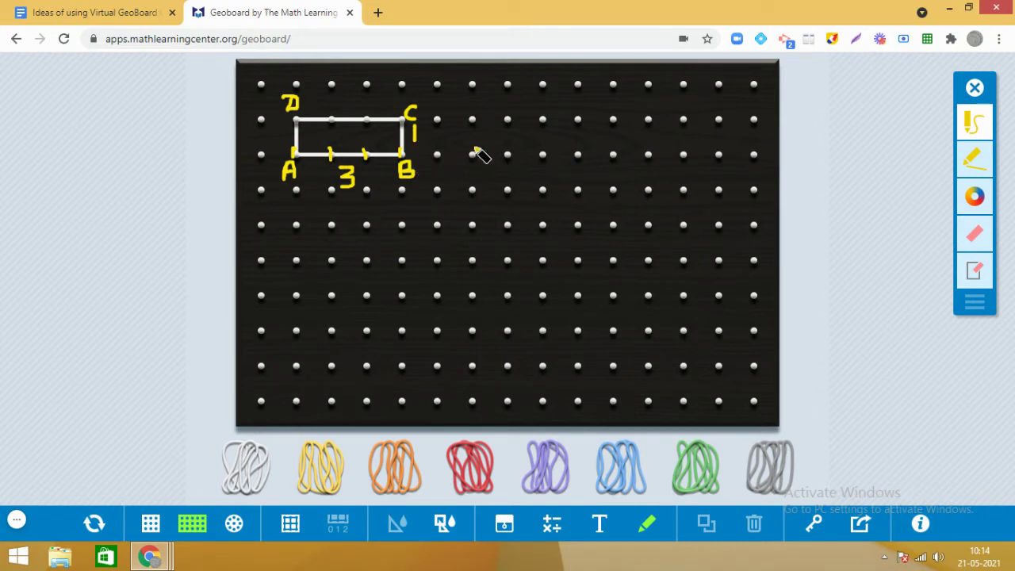
# Handwrite the area calculation beside the rectangle: A = l × b = 3 × 1 = 3 sq unit.
pyautogui.moveTo(508, 121)
pyautogui.mouseDown()
pyautogui.moveTo(509, 94)
pyautogui.moveTo(518, 120)
pyautogui.moveTo(510, 113)
pyautogui.moveTo(545, 108)
pyautogui.moveTo(533, 119)
pyautogui.moveTo(541, 118)
pyautogui.moveTo(567, 95)
pyautogui.moveTo(579, 114)
pyautogui.moveTo(594, 104)
pyautogui.moveTo(588, 117)
pyautogui.moveTo(604, 90)
pyautogui.moveTo(607, 115)
pyautogui.mouseUp()
pyautogui.moveTo(533, 131)
pyautogui.mouseDown()
pyautogui.moveTo(568, 125)
pyautogui.moveTo(563, 139)
pyautogui.moveTo(575, 141)
pyautogui.moveTo(564, 146)
pyautogui.moveTo(600, 140)
pyautogui.mouseUp()
pyautogui.moveTo(599, 125)
pyautogui.mouseDown()
pyautogui.moveTo(584, 141)
pyautogui.moveTo(611, 144)
pyautogui.mouseUp()
pyautogui.moveTo(526, 168)
pyautogui.mouseDown()
pyautogui.moveTo(569, 156)
pyautogui.moveTo(566, 181)
pyautogui.mouseUp()
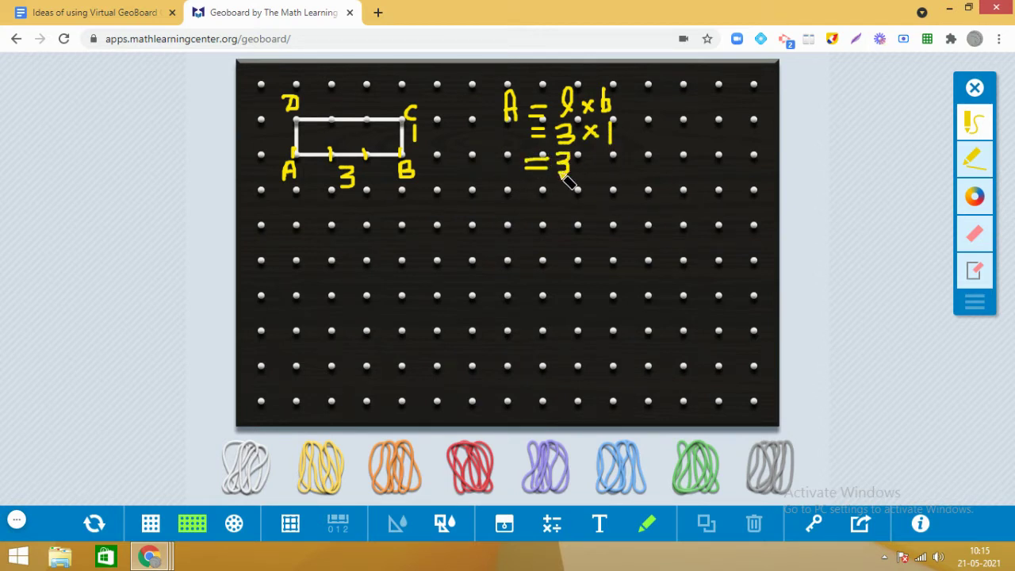
pyautogui.moveTo(610, 155)
pyautogui.mouseDown()
pyautogui.moveTo(595, 161)
pyautogui.moveTo(605, 170)
pyautogui.moveTo(591, 179)
pyautogui.moveTo(621, 162)
pyautogui.moveTo(617, 179)
pyautogui.moveTo(657, 159)
pyautogui.moveTo(682, 163)
pyautogui.moveTo(678, 148)
pyautogui.moveTo(693, 159)
pyautogui.moveTo(685, 149)
pyautogui.mouseUp()
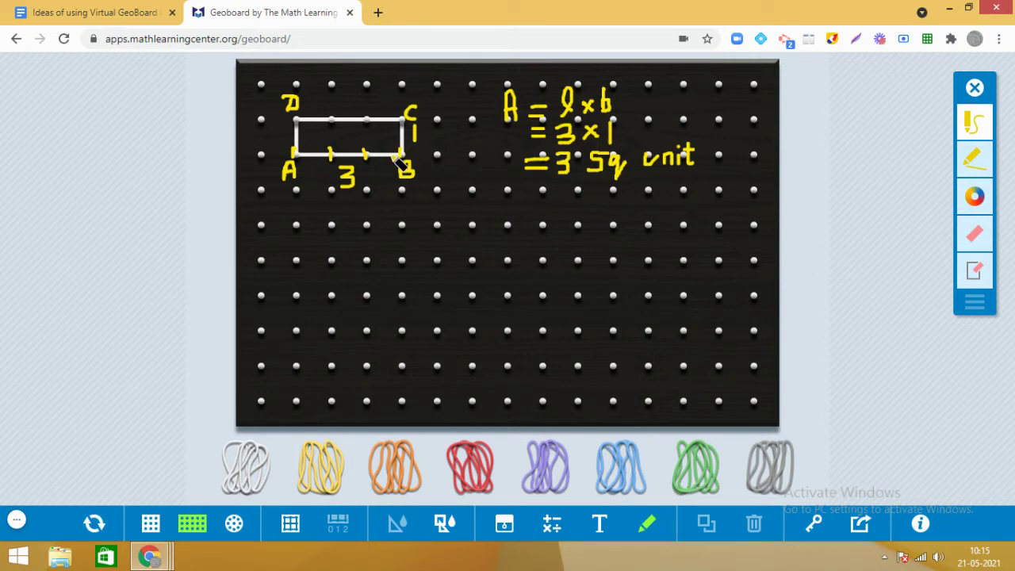
# Turn on the board's gridlines, divide the rectangle into three unit squares with straight yellow lines, and write 1 in each square.
pyautogui.click(291, 525)
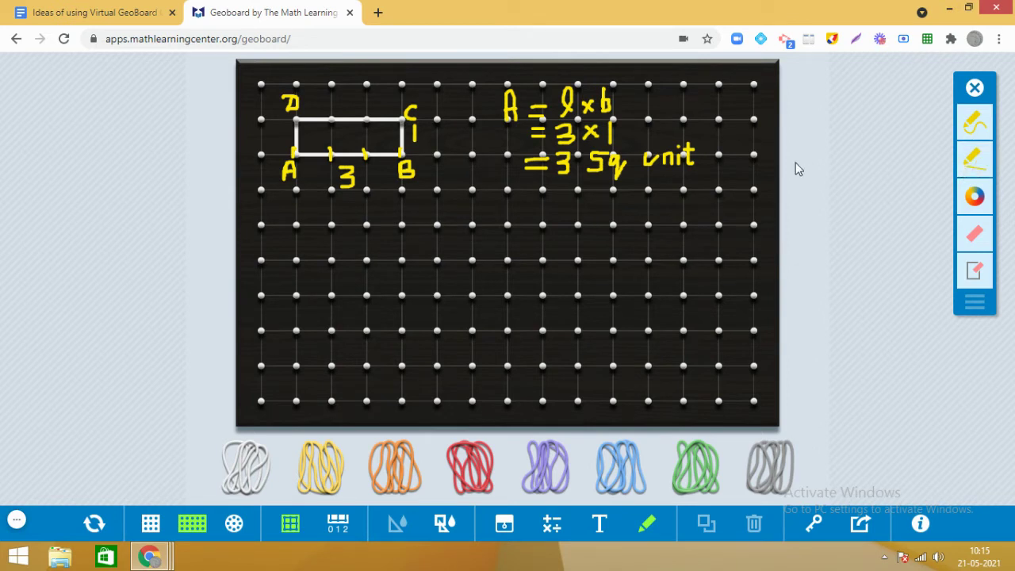
pyautogui.click(990, 163)
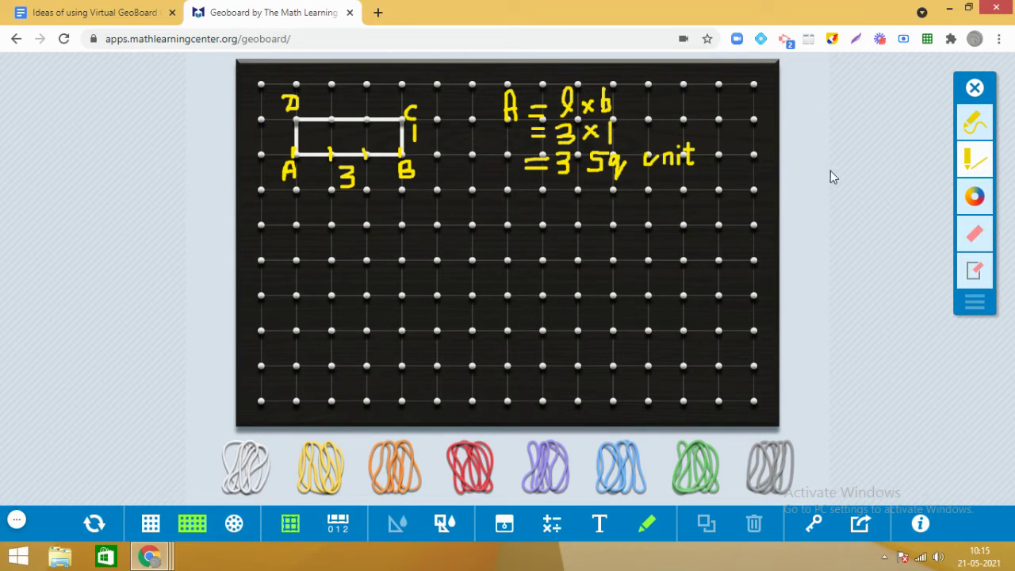
pyautogui.click(969, 164)
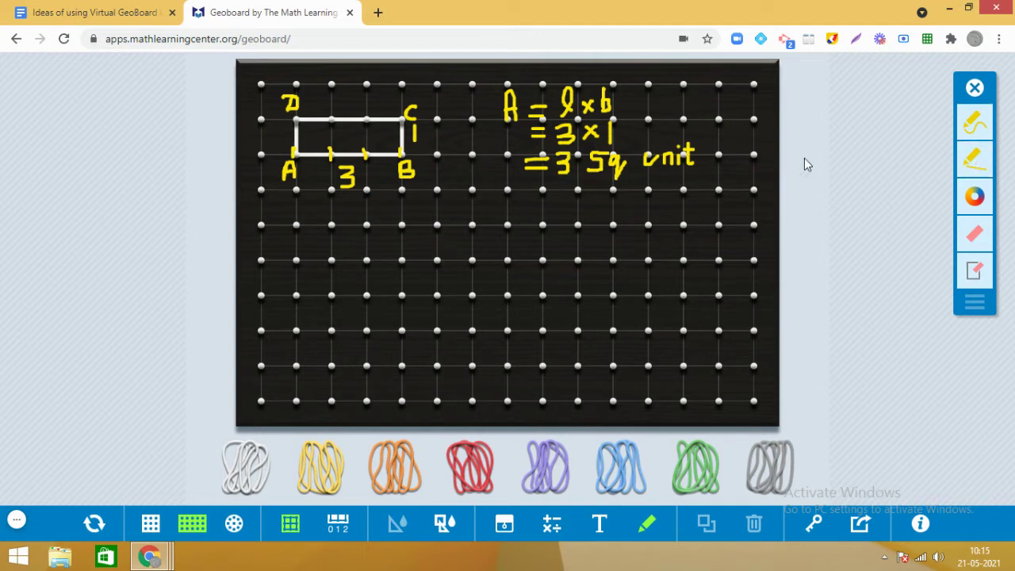
pyautogui.click(973, 161)
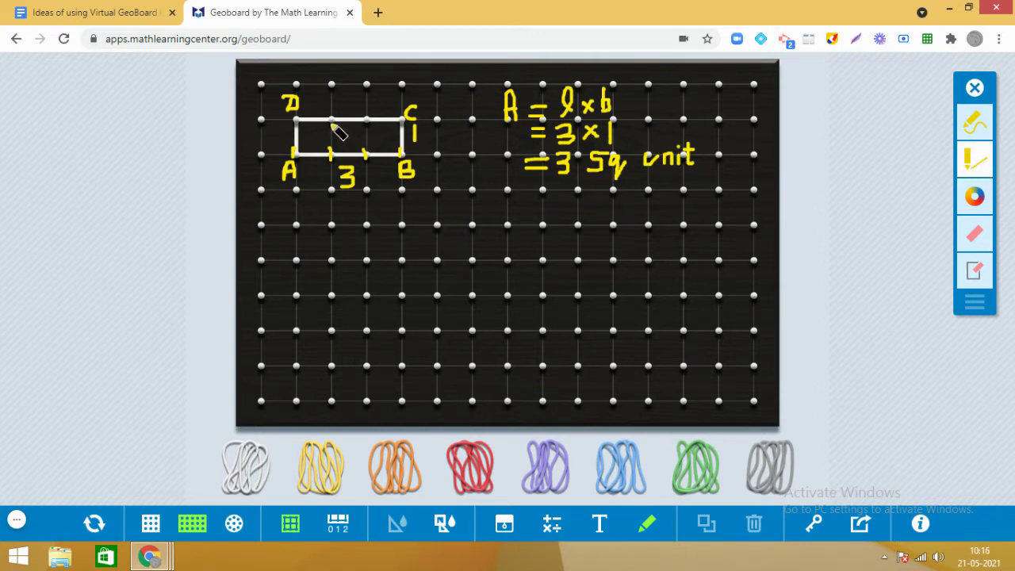
pyautogui.moveTo(330, 120); pyautogui.dragTo(331, 155)
pyautogui.moveTo(367, 122); pyautogui.dragTo(367, 154)
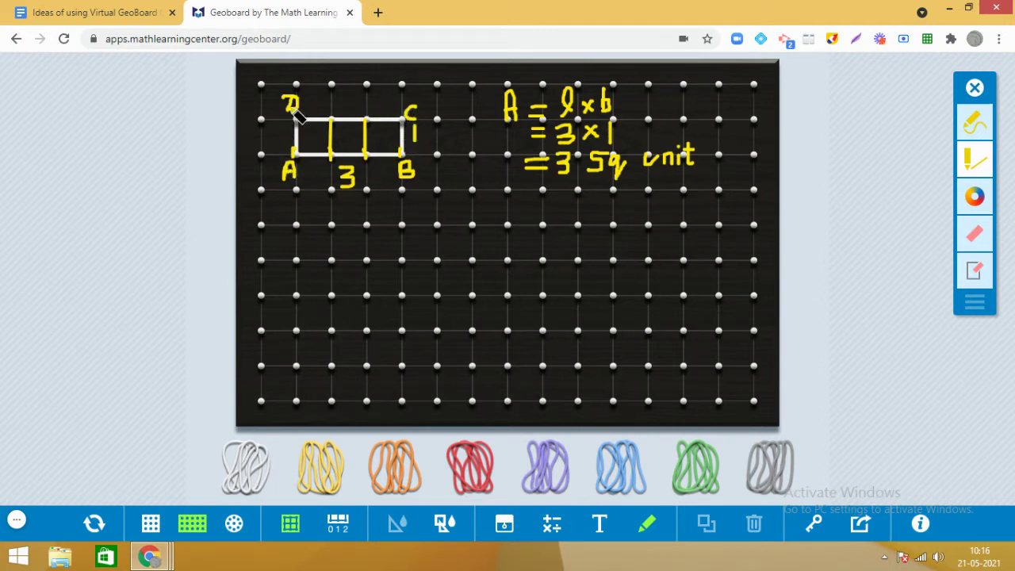
pyautogui.moveTo(310, 130)
pyautogui.mouseDown()
pyautogui.moveTo(311, 139)
pyautogui.moveTo(379, 141)
pyautogui.mouseUp()
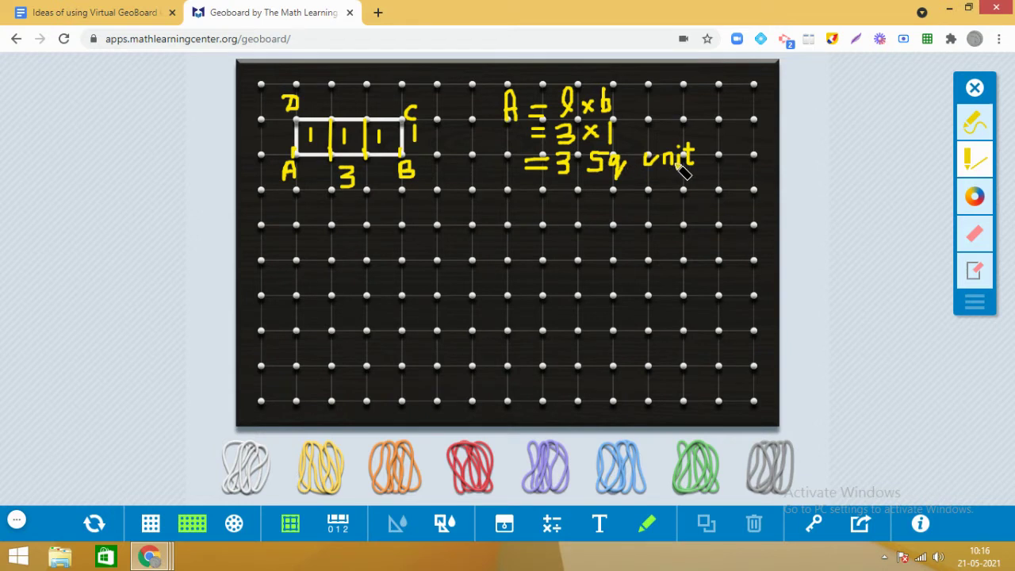
# Clear all work from the board and add a text box reading "Can you make a rectangle whose area is 20 sq units?".
pyautogui.click(93, 525)
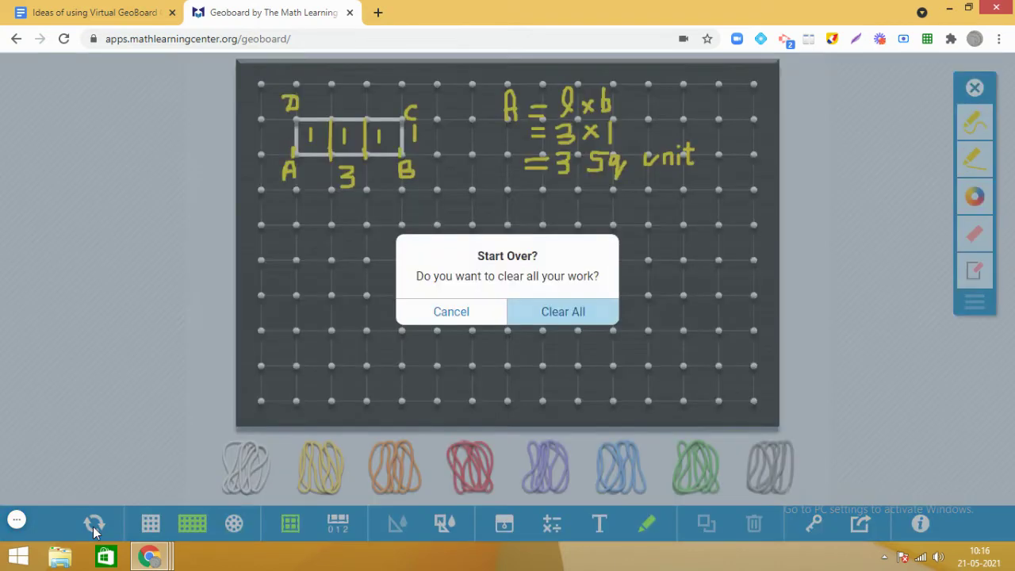
pyautogui.click(544, 316)
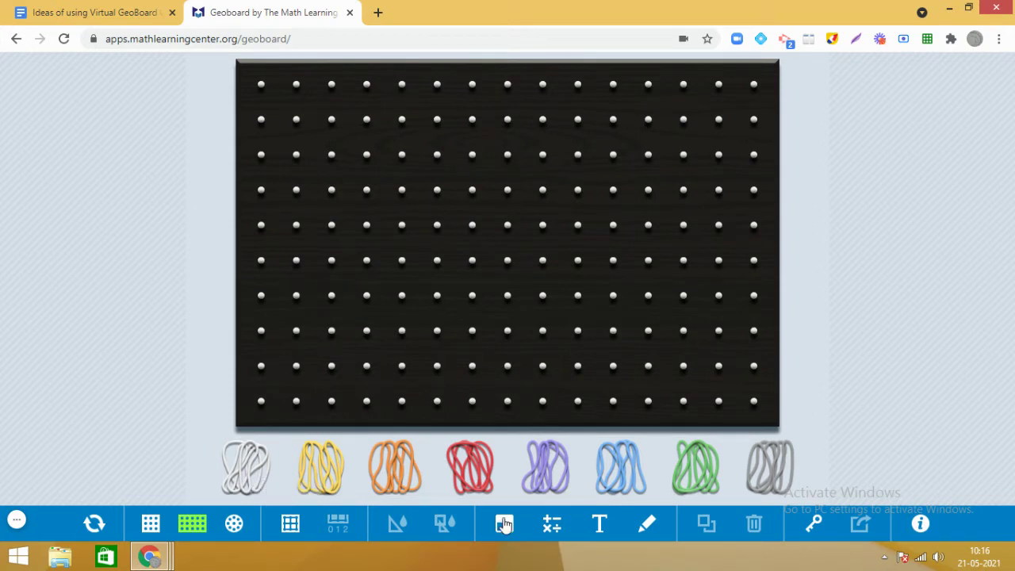
pyautogui.click(593, 527)
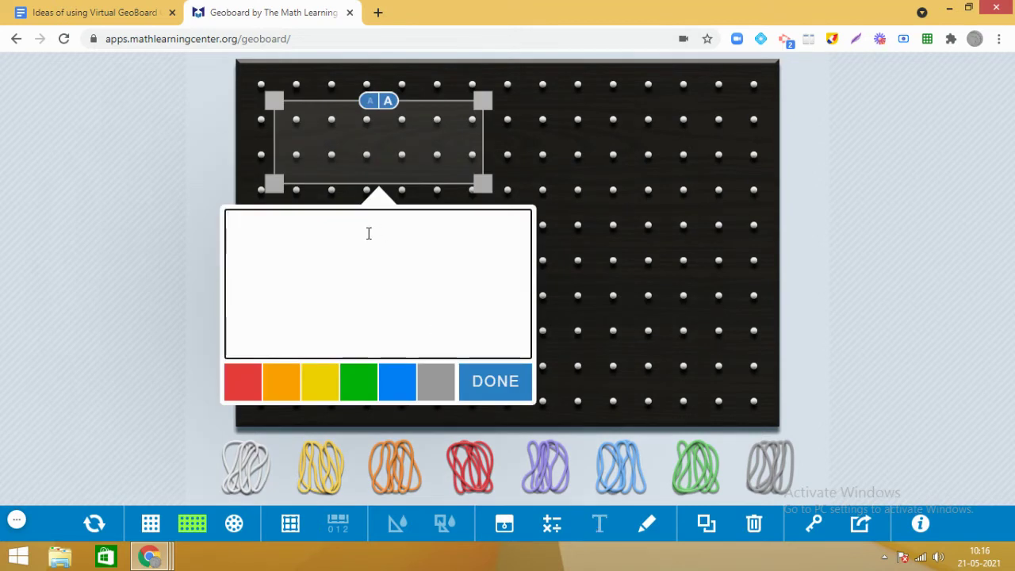
pyautogui.write('Can')
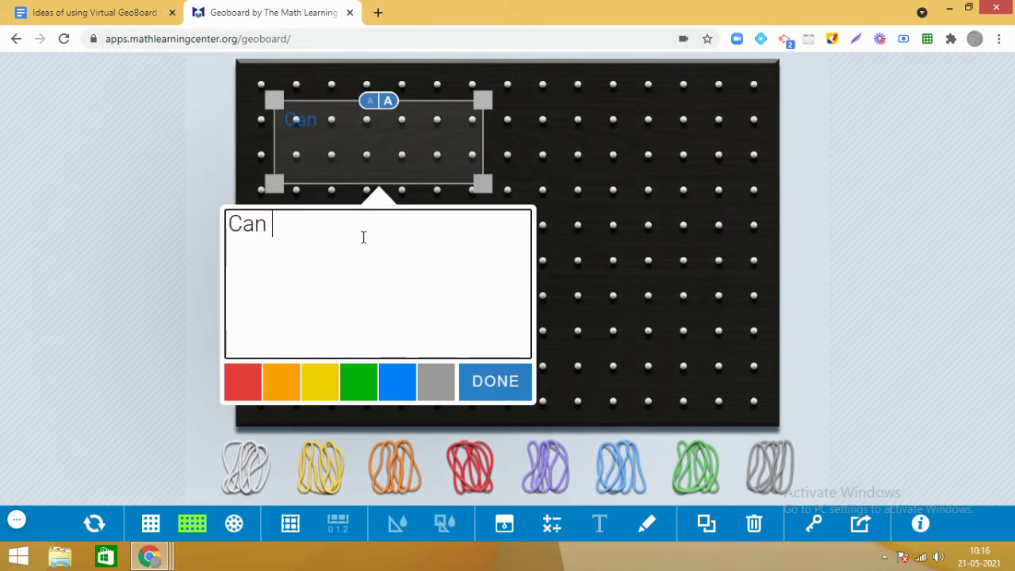
pyautogui.write(' you make ')
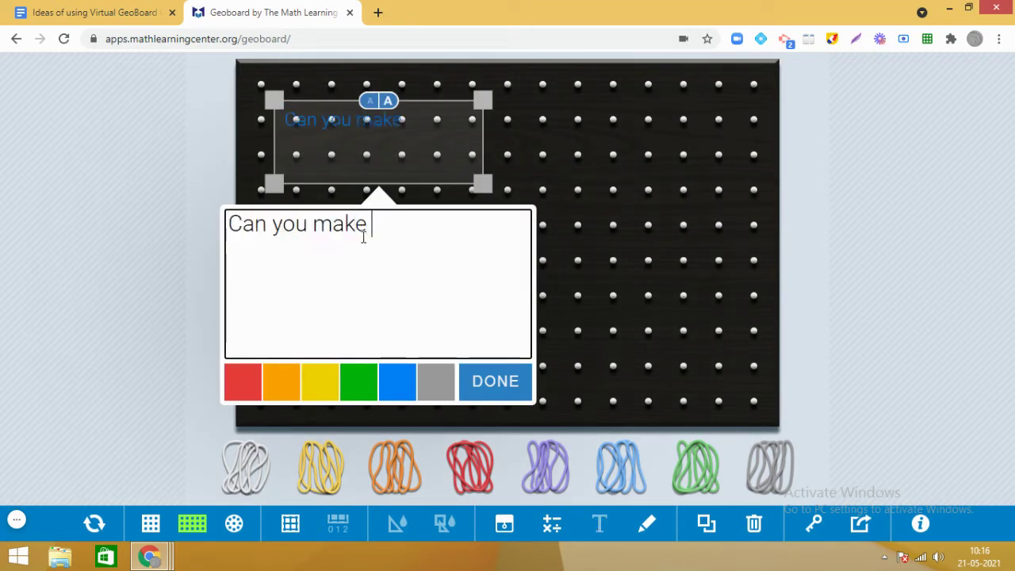
pyautogui.write('a rectan')
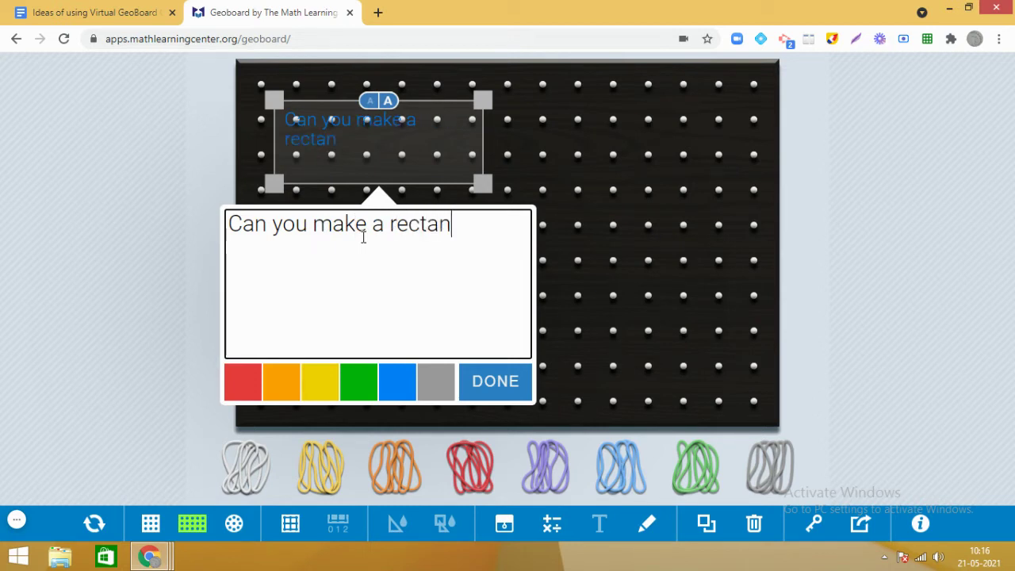
pyautogui.write('gle whose area')
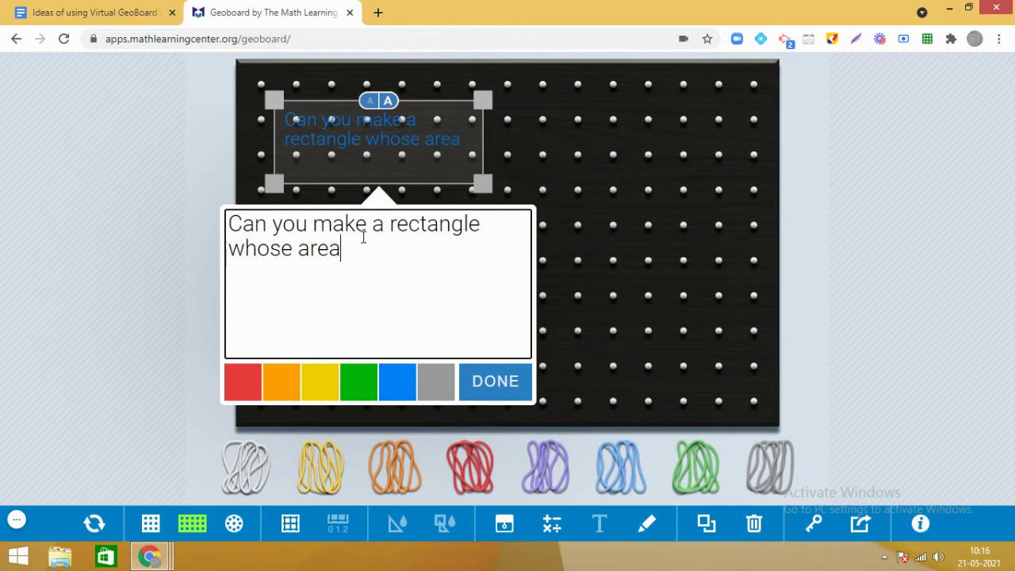
pyautogui.write(' o')
pyautogui.press('BackSpace')
pyautogui.write('is 20 sq units')
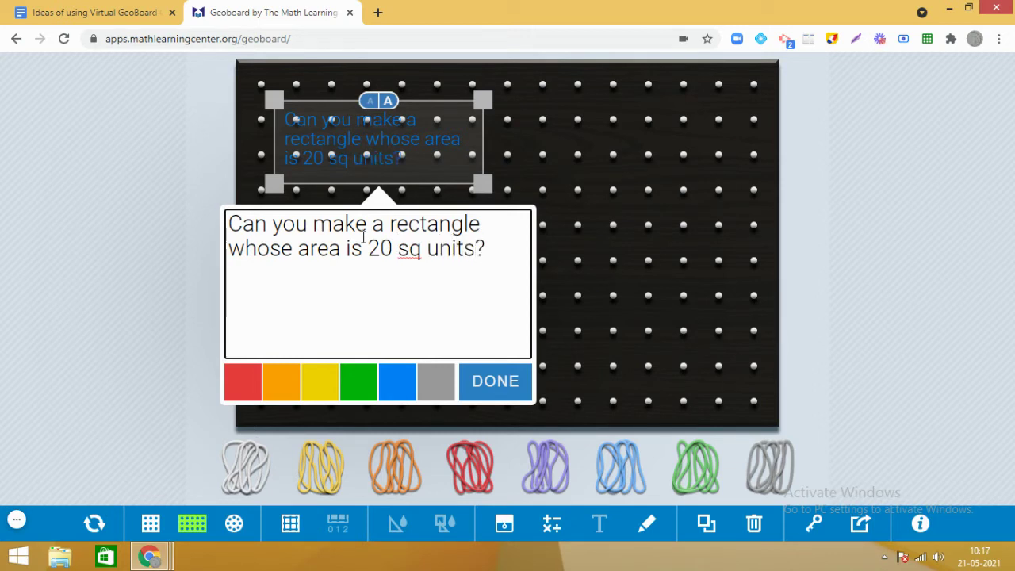
# Add a second question to the text box after a blank line: "How many such rectangles are possible?".
pyautogui.press('Return')
pyautogui.press('Return')
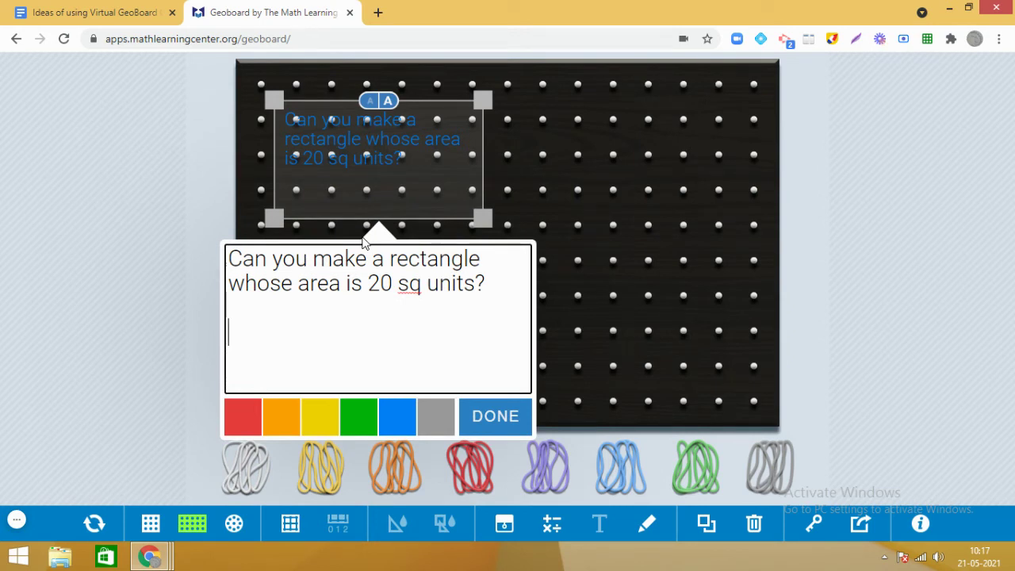
pyautogui.write('How many such rect')
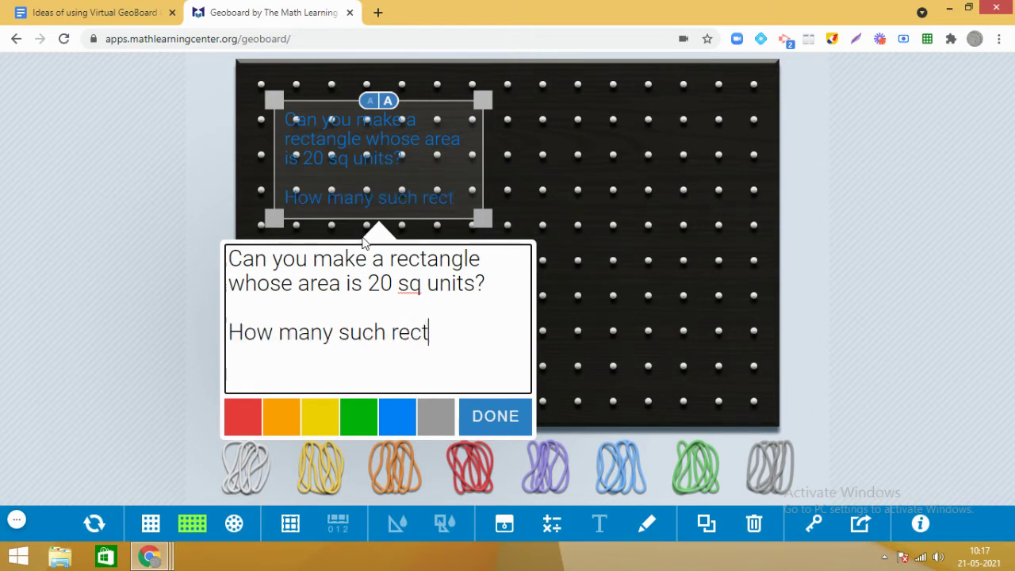
pyautogui.write('angles are possib')
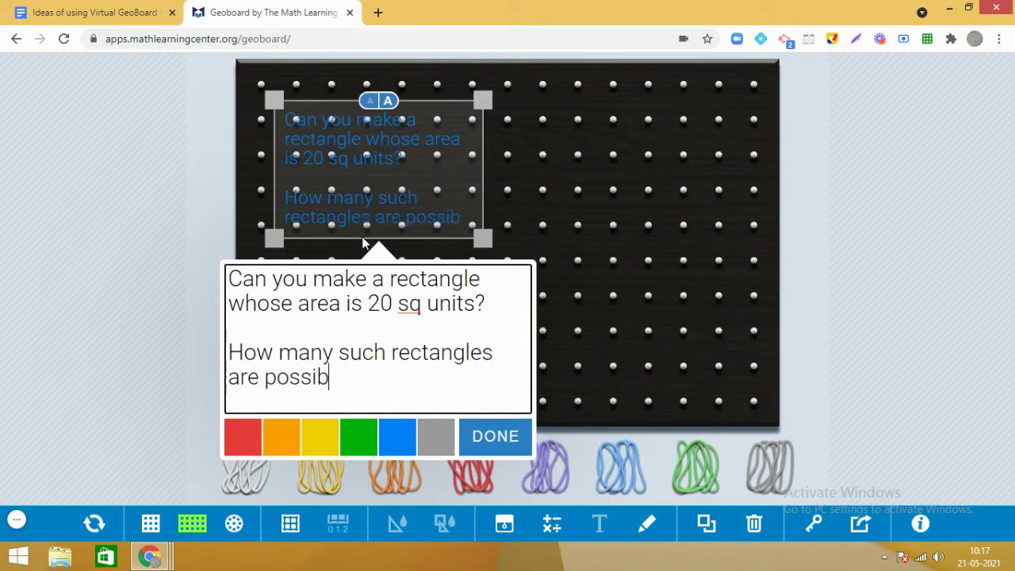
pyautogui.write('le?')
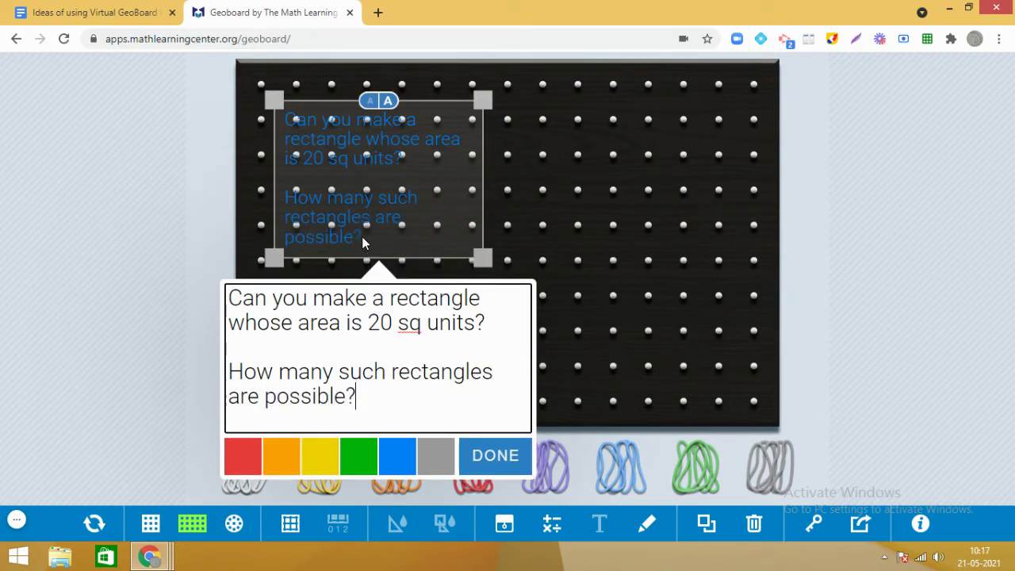
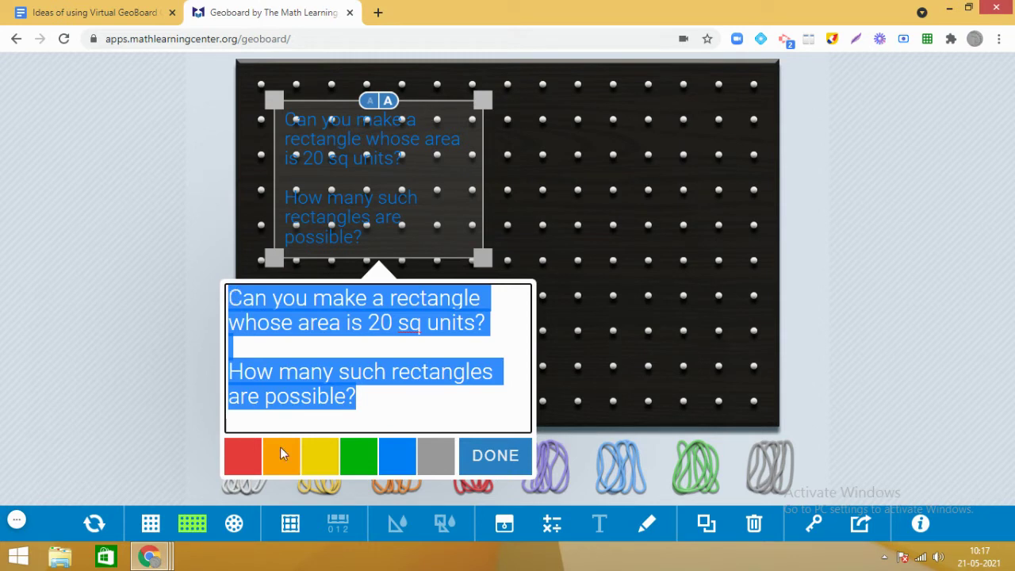
# Color the question text yellow and widen its box across the top of the board so each question fits on one line.
pyautogui.click(313, 460)
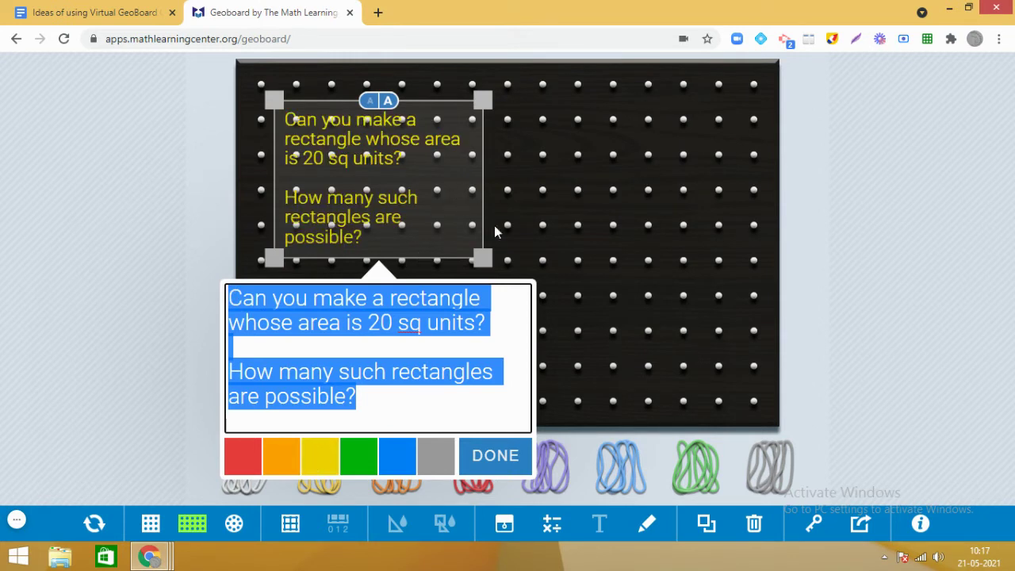
pyautogui.click(498, 458)
pyautogui.moveTo(473, 181); pyautogui.dragTo(482, 144)
pyautogui.moveTo(480, 227); pyautogui.dragTo(772, 151)
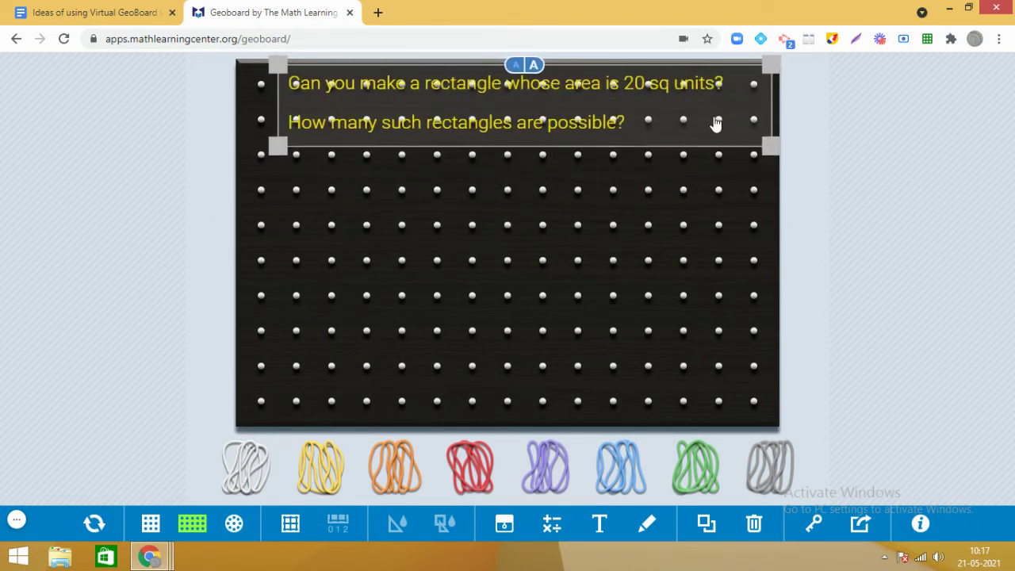
pyautogui.moveTo(716, 124)
pyautogui.mouseDown()
pyautogui.moveTo(711, 111)
pyautogui.moveTo(715, 141)
pyautogui.mouseUp()
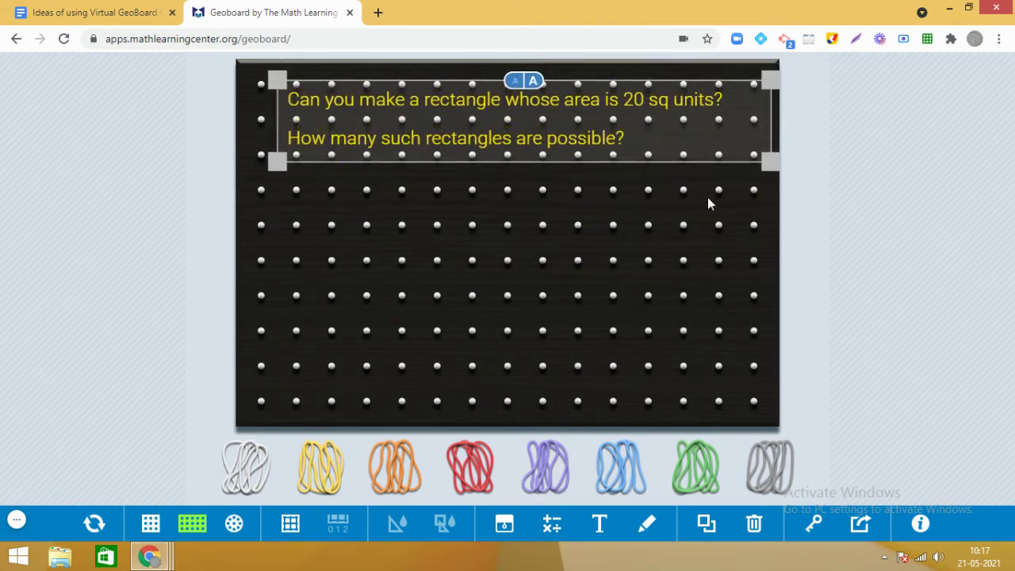
pyautogui.click(753, 209)
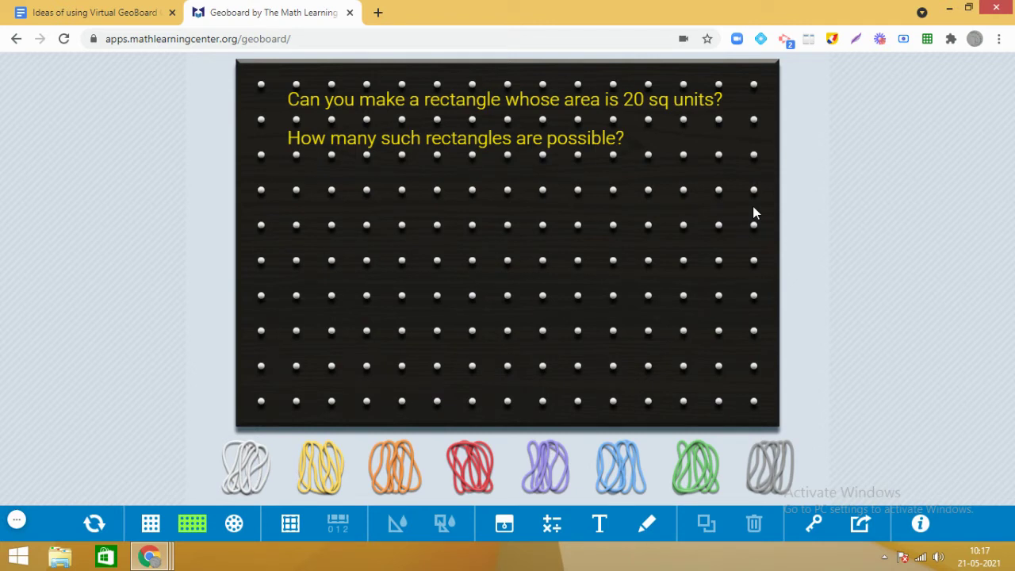
# Stretch a white band into a rectangle 5 units wide and 4 units high below the questions.
pyautogui.moveTo(257, 480); pyautogui.dragTo(297, 302)
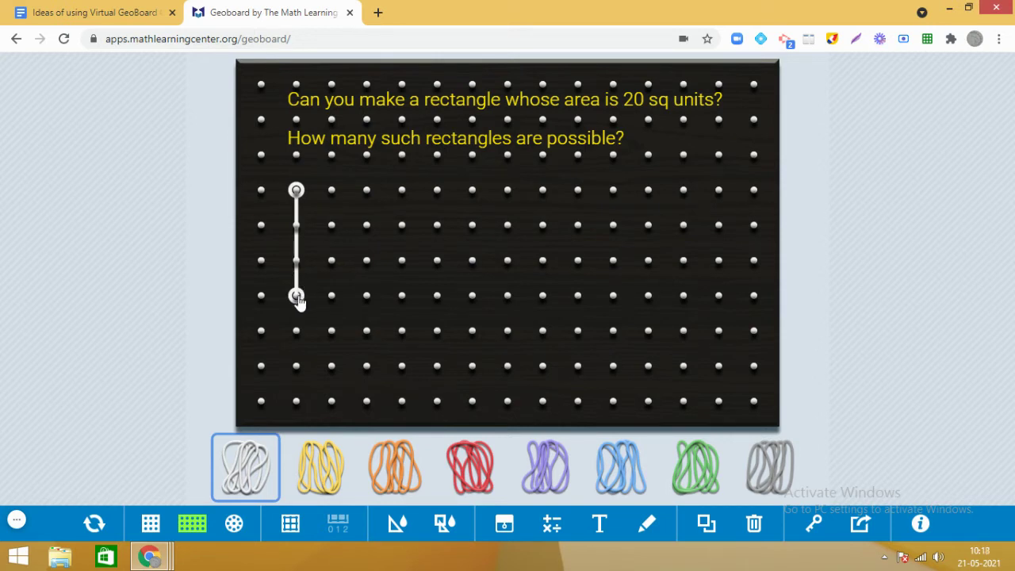
pyautogui.moveTo(297, 299); pyautogui.dragTo(296, 332)
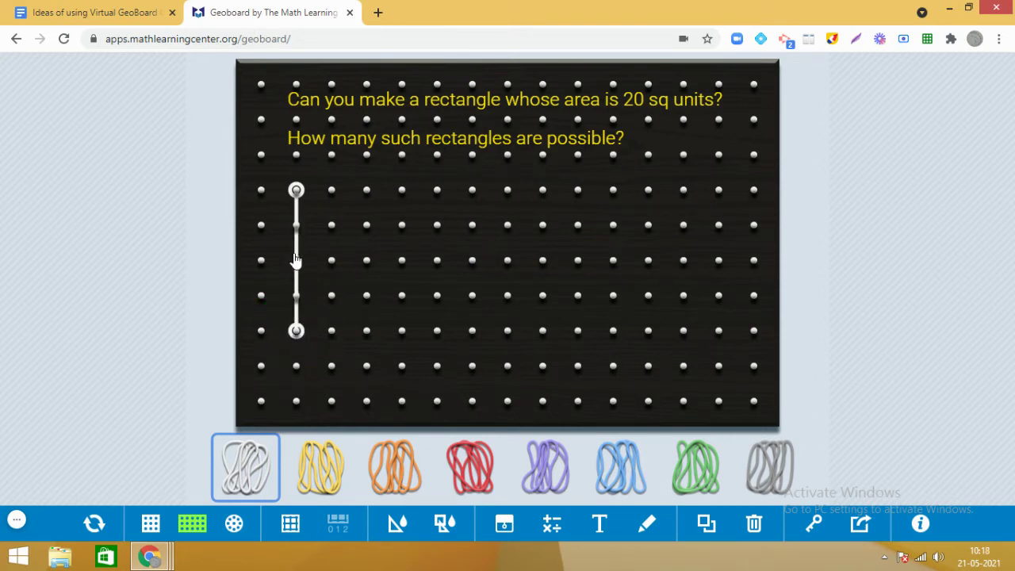
pyautogui.moveTo(295, 255); pyautogui.dragTo(476, 195)
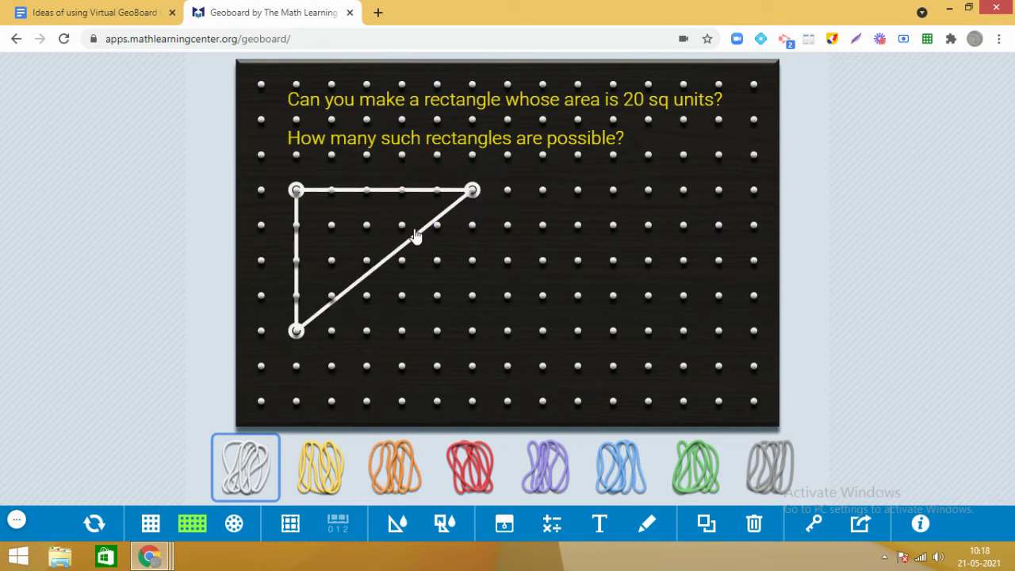
pyautogui.moveTo(413, 242); pyautogui.dragTo(473, 337)
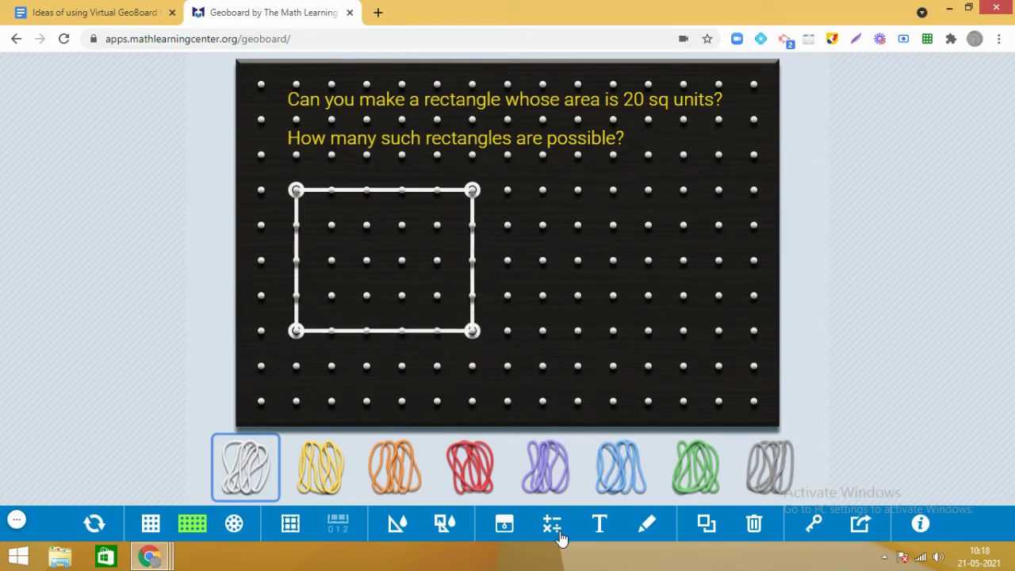
# Handwrite the dimensions next to the white rectangle with the pen: l=5 below its lower side and b=4 beside its right side.
pyautogui.click(647, 527)
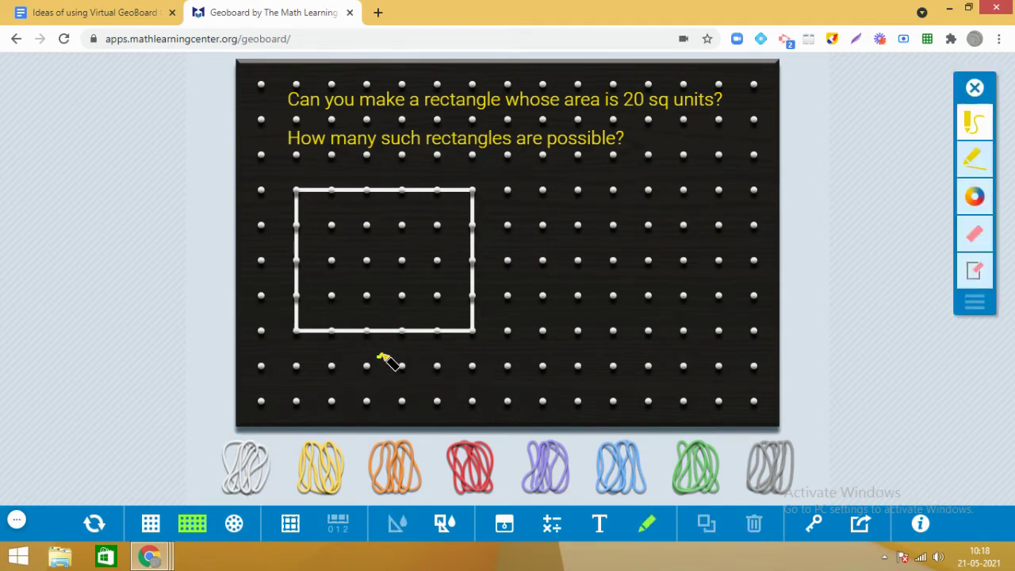
pyautogui.moveTo(380, 356)
pyautogui.mouseDown()
pyautogui.moveTo(384, 343)
pyautogui.moveTo(388, 360)
pyautogui.moveTo(402, 345)
pyautogui.moveTo(424, 353)
pyautogui.moveTo(415, 356)
pyautogui.mouseUp()
pyautogui.moveTo(484, 259)
pyautogui.mouseDown()
pyautogui.moveTo(484, 279)
pyautogui.moveTo(507, 272)
pyautogui.moveTo(521, 281)
pyautogui.mouseUp()
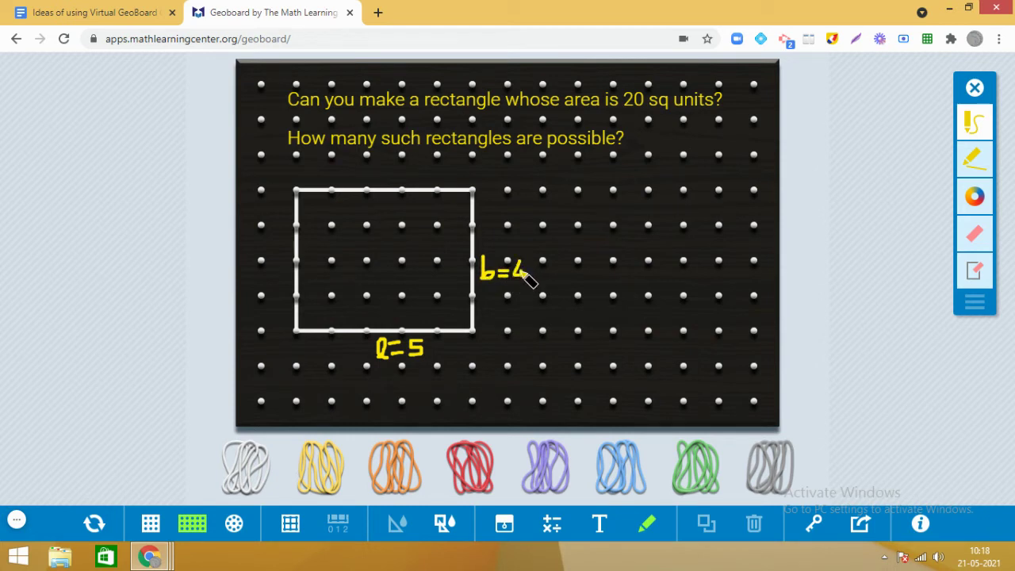
# Handwrite the area calculation inside the rectangle: l×b = 5×4 = 20 sq units.
pyautogui.moveTo(351, 248)
pyautogui.mouseDown()
pyautogui.moveTo(365, 229)
pyautogui.moveTo(362, 245)
pyautogui.moveTo(398, 243)
pyautogui.moveTo(365, 262)
pyautogui.moveTo(426, 267)
pyautogui.moveTo(422, 274)
pyautogui.mouseUp()
pyautogui.click(391, 228)
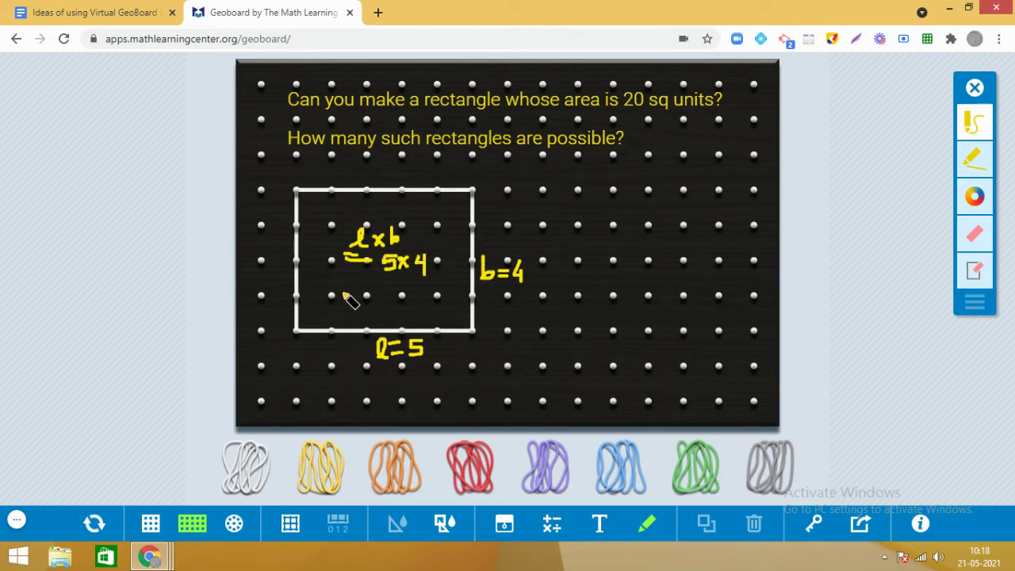
pyautogui.moveTo(344, 292)
pyautogui.mouseDown()
pyautogui.moveTo(391, 291)
pyautogui.moveTo(379, 307)
pyautogui.moveTo(398, 309)
pyautogui.moveTo(401, 295)
pyautogui.moveTo(415, 303)
pyautogui.moveTo(406, 291)
pyautogui.moveTo(462, 306)
pyautogui.mouseUp()
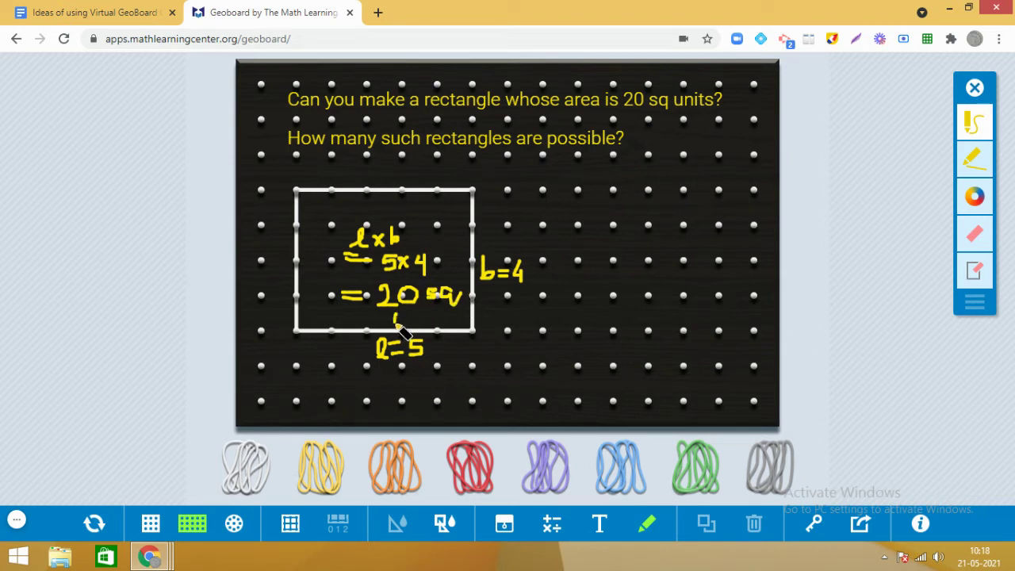
pyautogui.moveTo(395, 315)
pyautogui.mouseDown()
pyautogui.moveTo(429, 323)
pyautogui.moveTo(430, 312)
pyautogui.moveTo(448, 320)
pyautogui.moveTo(446, 310)
pyautogui.moveTo(440, 322)
pyautogui.mouseUp()
# Label the rectangle's corners A, B, C and D counterclockwise from the lower left, and write the alternative dimensions l=20 and b=1 beside it.
pyautogui.moveTo(283, 355)
pyautogui.mouseDown()
pyautogui.moveTo(286, 333)
pyautogui.moveTo(292, 346)
pyautogui.mouseUp()
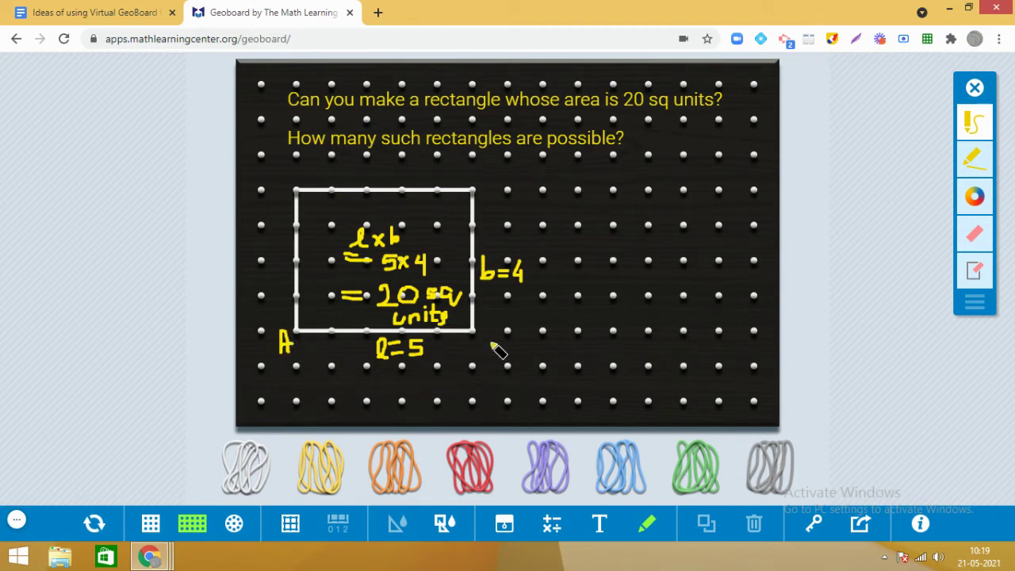
pyautogui.moveTo(476, 335)
pyautogui.mouseDown()
pyautogui.moveTo(476, 354)
pyautogui.moveTo(492, 345)
pyautogui.moveTo(479, 355)
pyautogui.mouseUp()
pyautogui.moveTo(500, 181)
pyautogui.mouseDown()
pyautogui.moveTo(487, 188)
pyautogui.moveTo(501, 195)
pyautogui.mouseUp()
pyautogui.moveTo(279, 174)
pyautogui.mouseDown()
pyautogui.moveTo(277, 187)
pyautogui.moveTo(274, 176)
pyautogui.moveTo(291, 180)
pyautogui.moveTo(270, 184)
pyautogui.mouseUp()
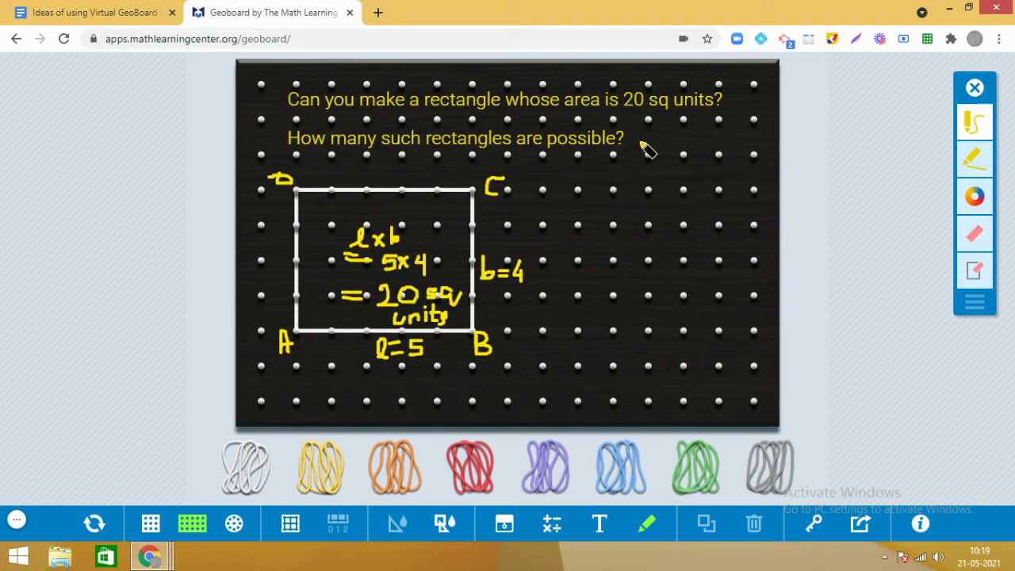
pyautogui.moveTo(644, 208)
pyautogui.mouseDown()
pyautogui.moveTo(660, 170)
pyautogui.moveTo(653, 155)
pyautogui.moveTo(656, 187)
pyautogui.moveTo(667, 195)
pyautogui.moveTo(671, 176)
pyautogui.moveTo(721, 169)
pyautogui.mouseUp()
pyautogui.moveTo(658, 212)
pyautogui.mouseDown()
pyautogui.moveTo(661, 238)
pyautogui.moveTo(681, 237)
pyautogui.moveTo(660, 242)
pyautogui.moveTo(712, 229)
pyautogui.mouseUp()
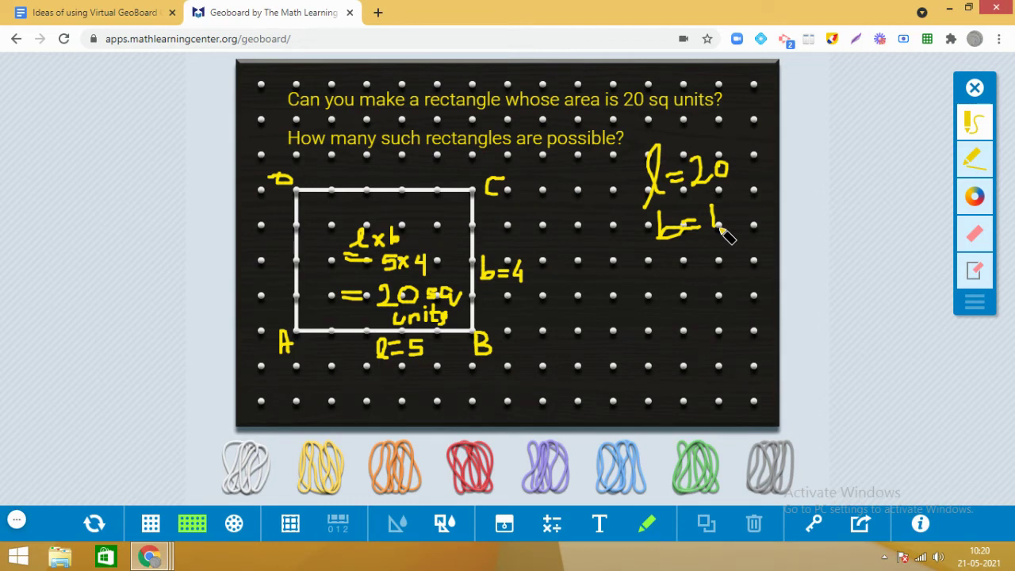
# Clear all work from the board and add a text box reading "Can you make a square whose area is 25 sq units?".
pyautogui.click(92, 524)
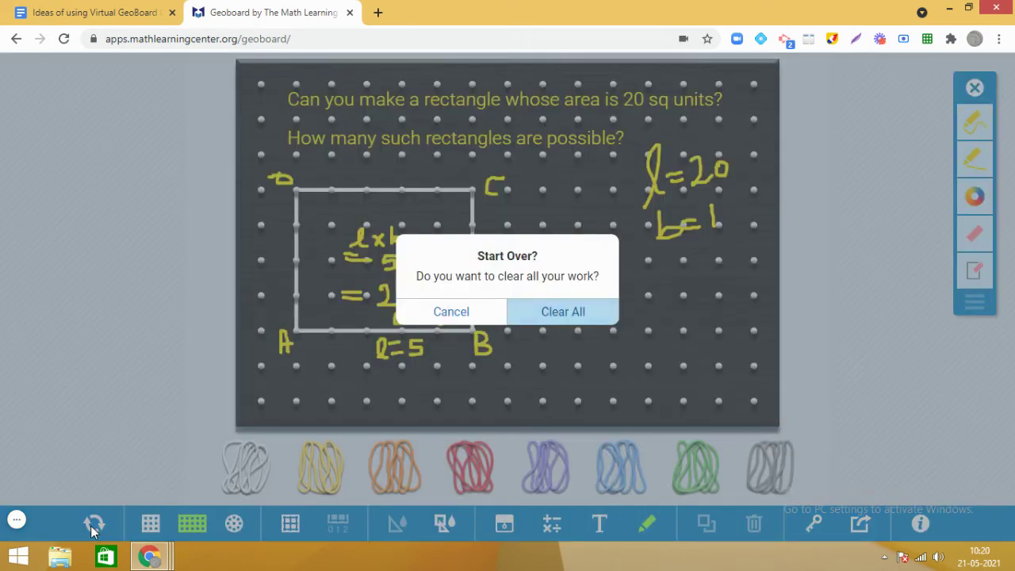
pyautogui.click(554, 315)
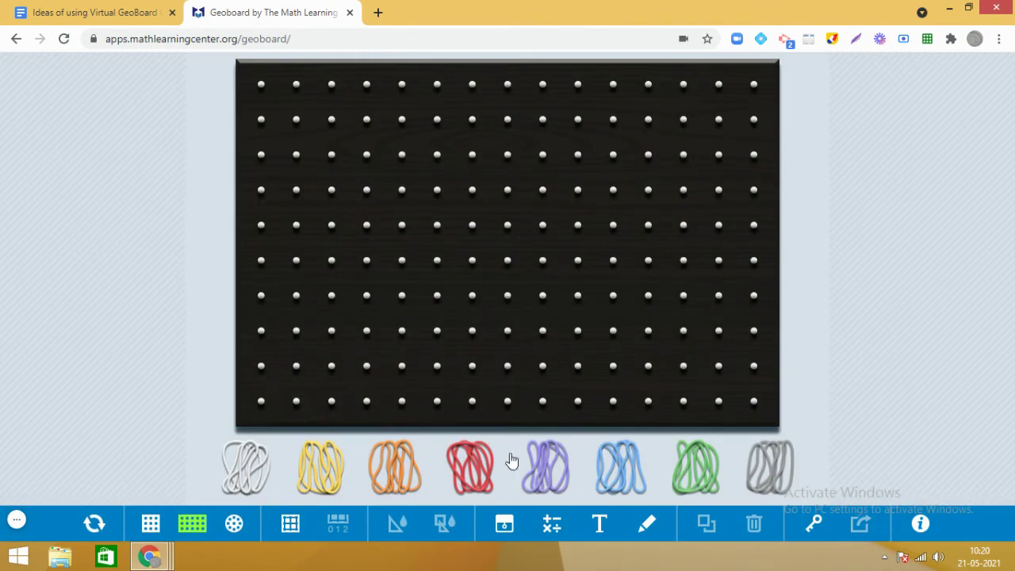
pyautogui.click(600, 524)
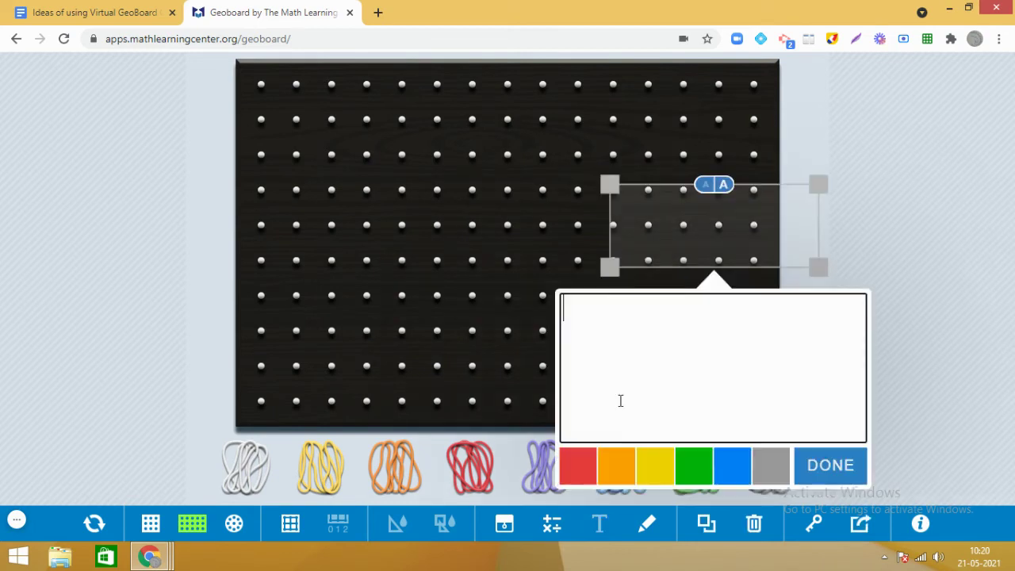
pyautogui.write('Ca')
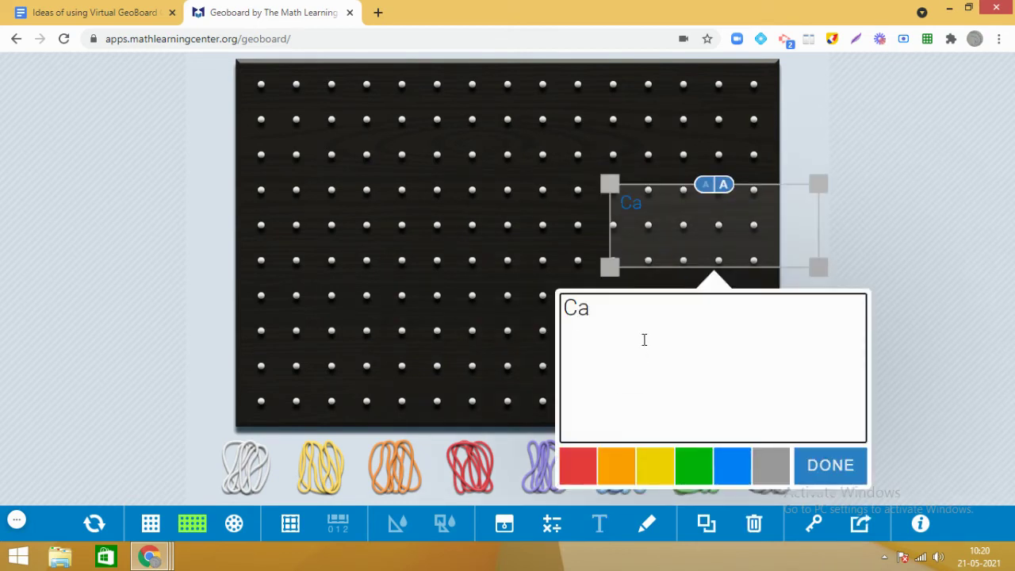
pyautogui.write('n you')
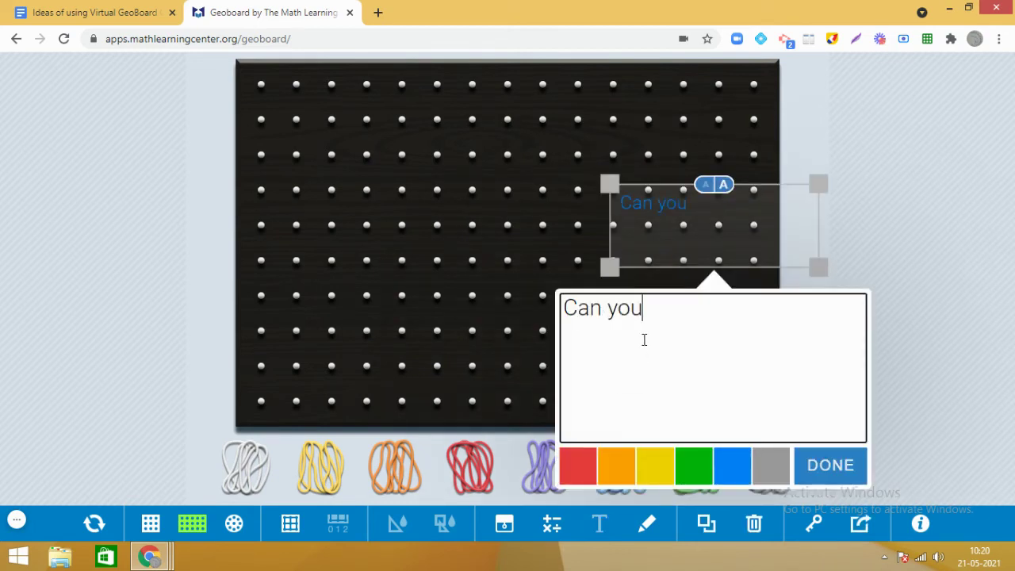
pyautogui.write(' make a s')
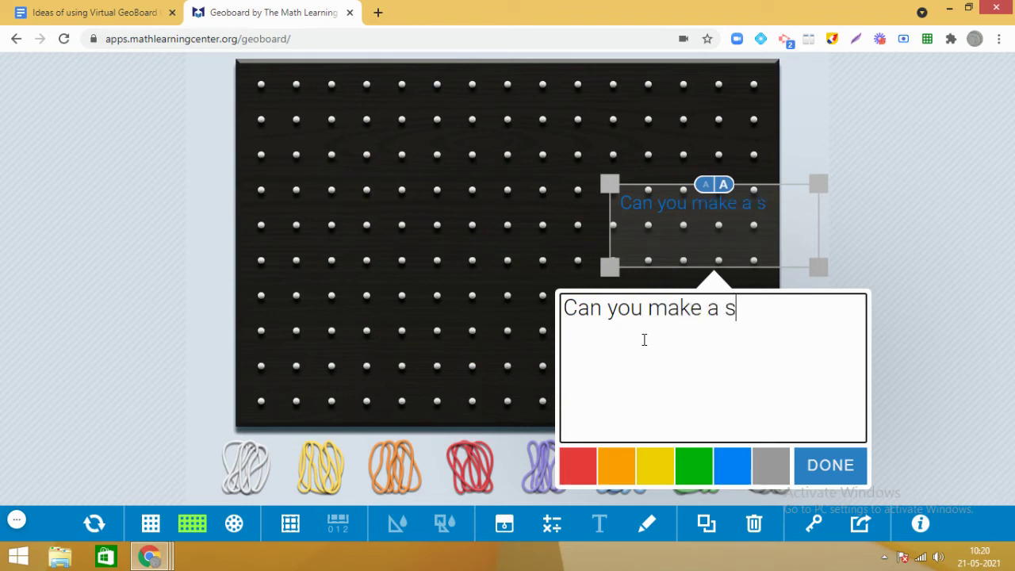
pyautogui.write('quare whos')
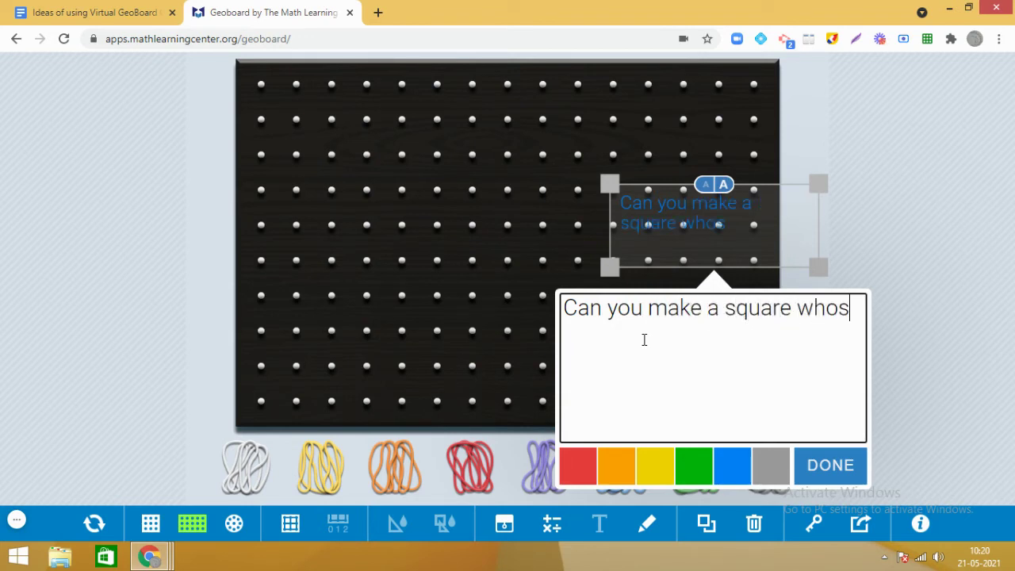
pyautogui.write('e area ')
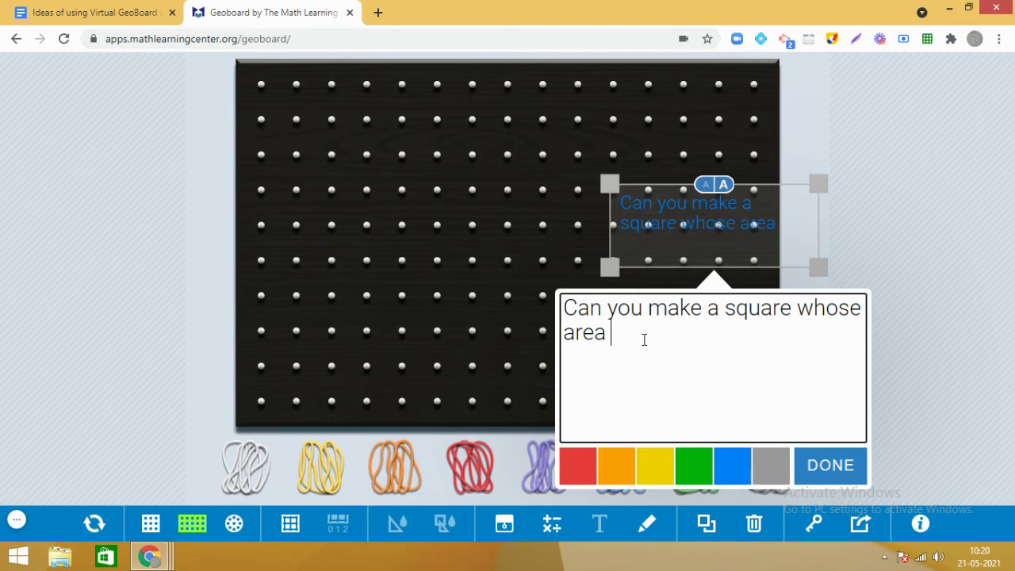
pyautogui.write('is 25 sq')
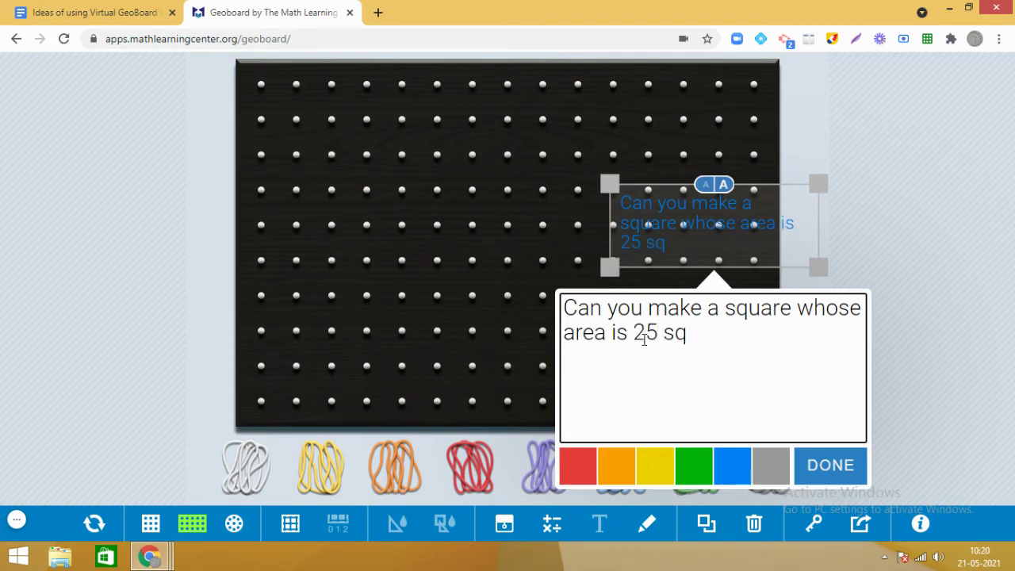
pyautogui.write(' units')
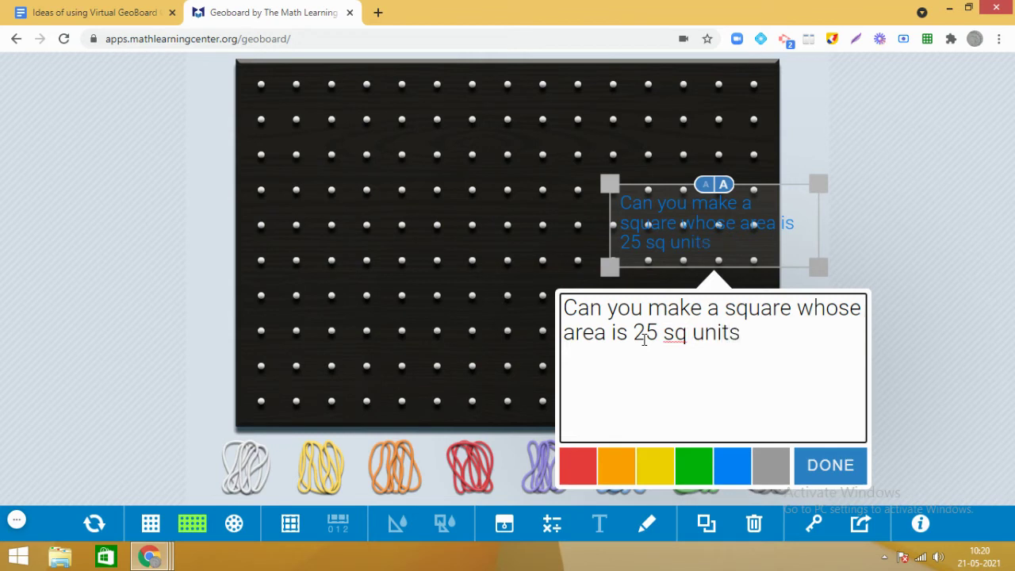
pyautogui.write('?')
# Add a second question to the text box after a blank line: "How many such squares are possible?".
pyautogui.press('Return')
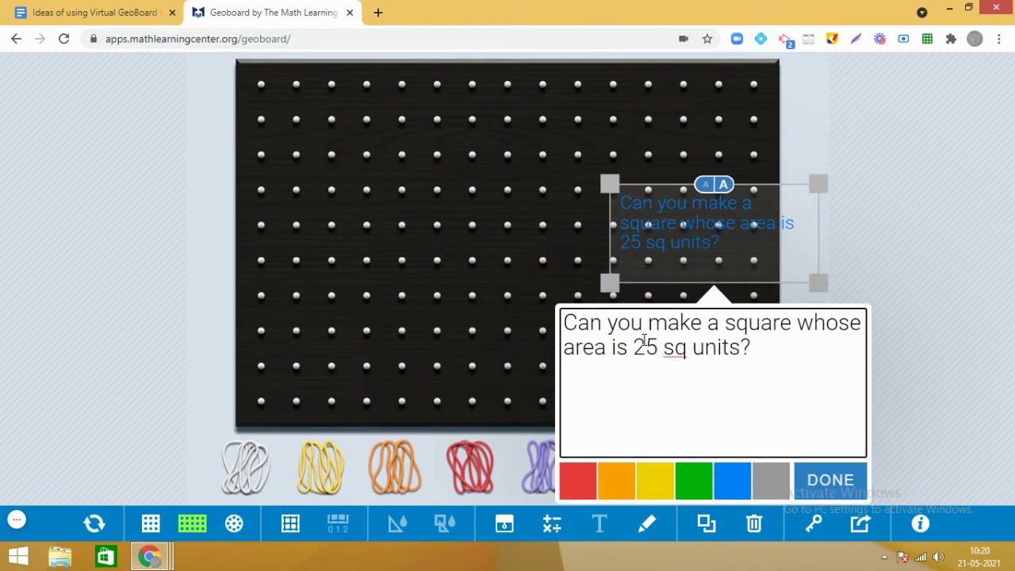
pyautogui.press('Return')
pyautogui.press('Return')
pyautogui.write('How many')
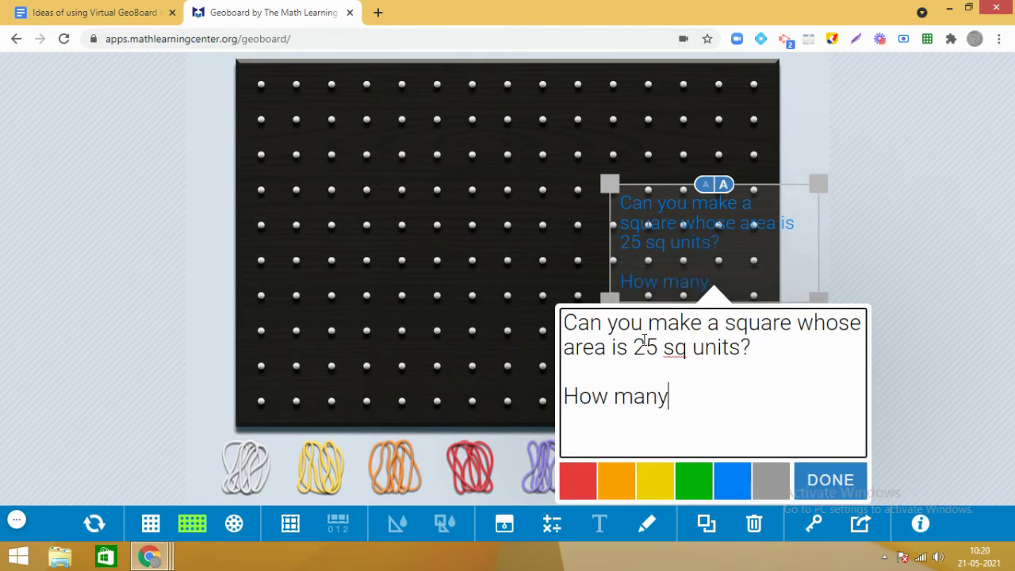
pyautogui.write(' such sq')
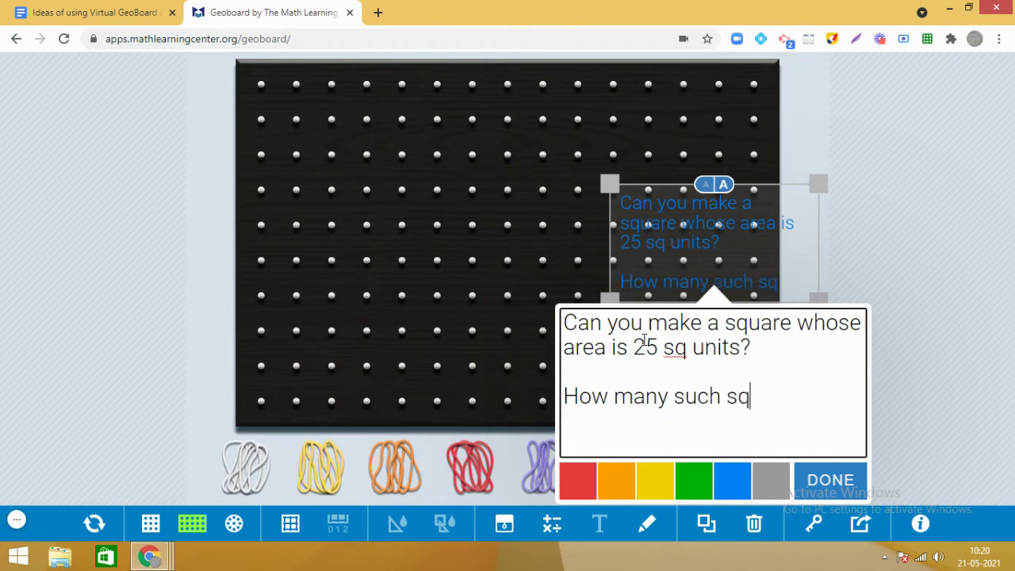
pyautogui.write('uares are ')
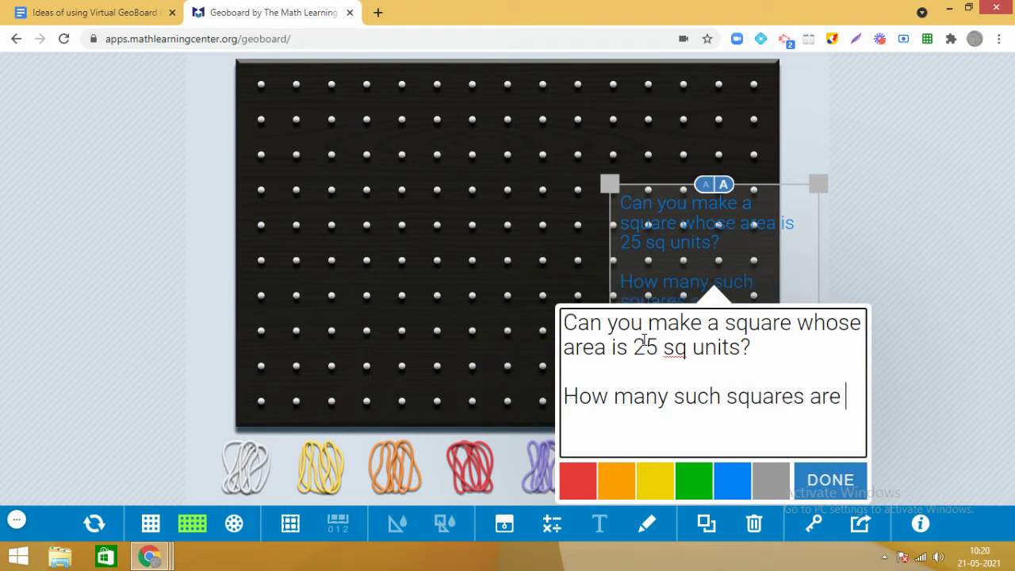
pyautogui.write('possible')
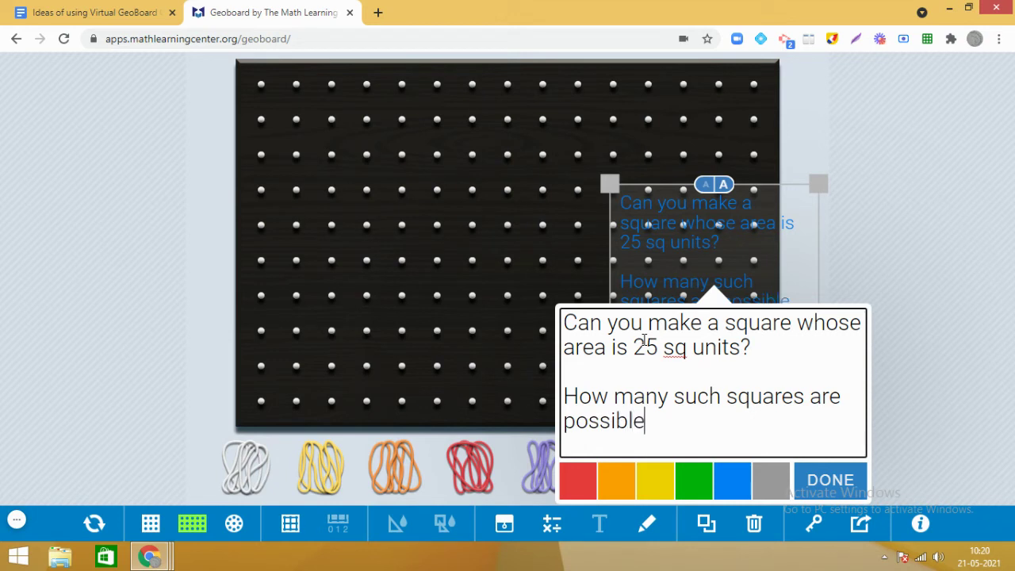
pyautogui.write('?')
# Color the square questions yellow, then move and widen their box across the top of the board so each fits on one line.
pyautogui.moveTo(670, 418); pyautogui.dragTo(569, 320)
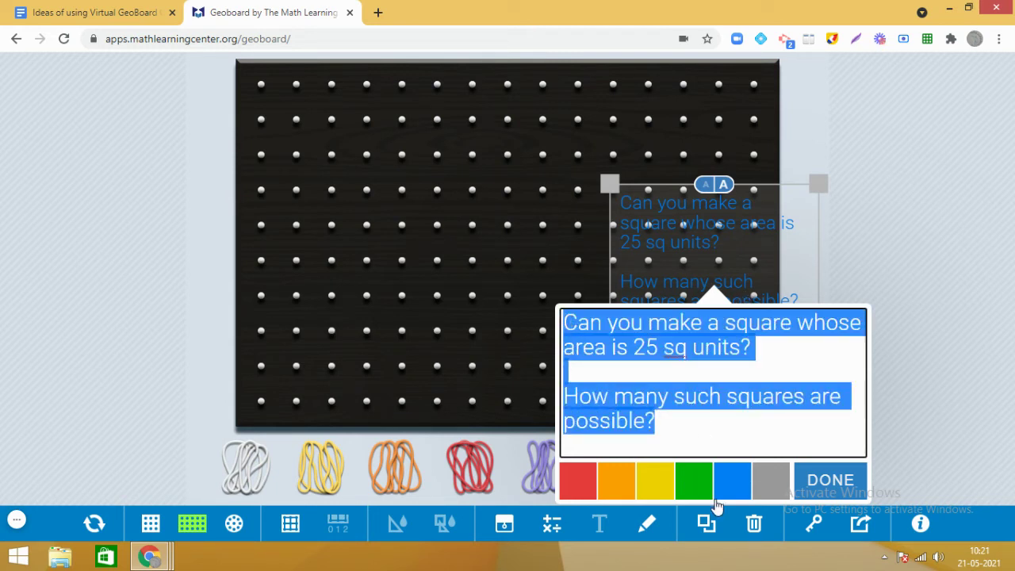
pyautogui.click(654, 480)
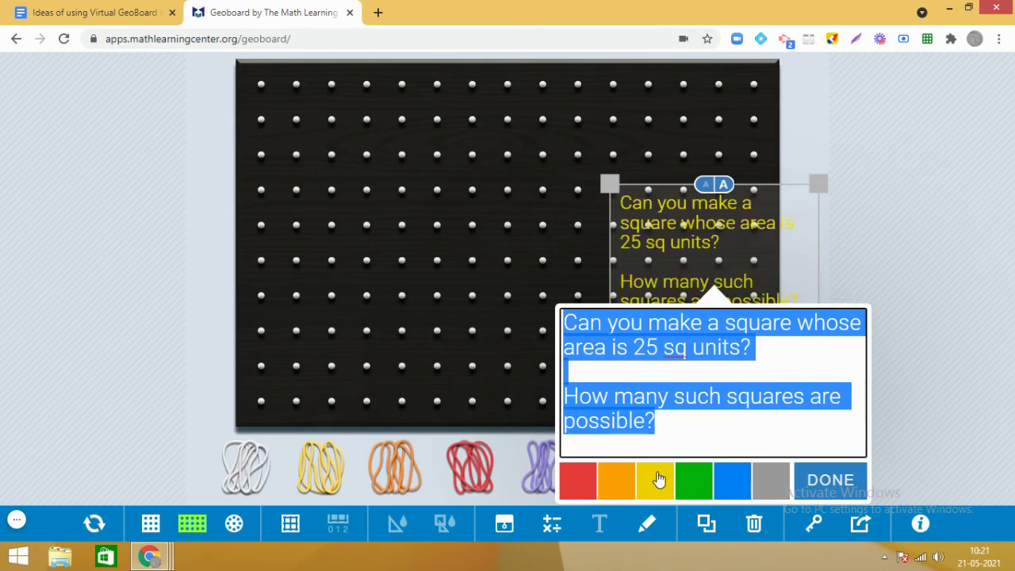
pyautogui.click(820, 481)
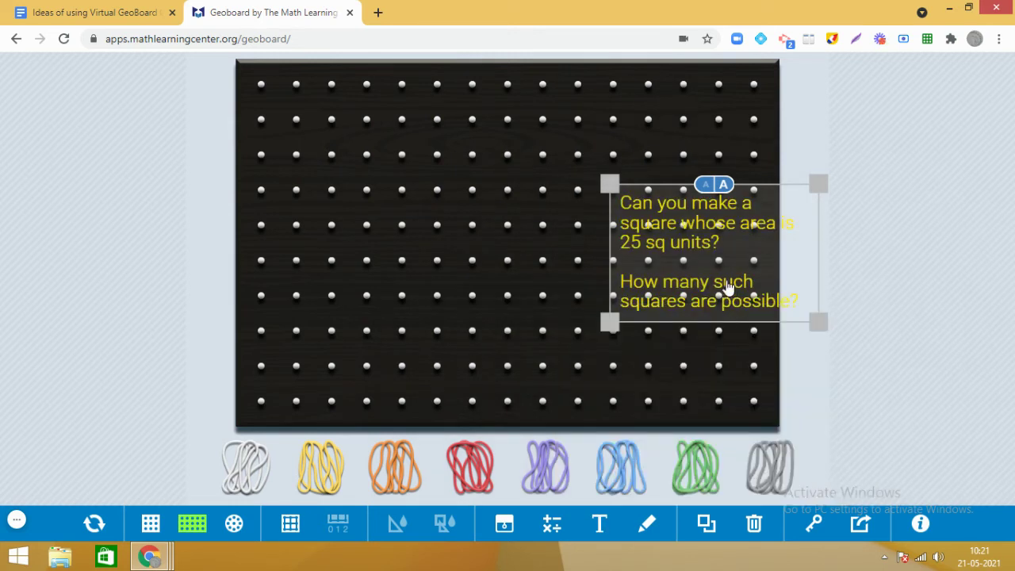
pyautogui.moveTo(727, 287); pyautogui.dragTo(393, 178)
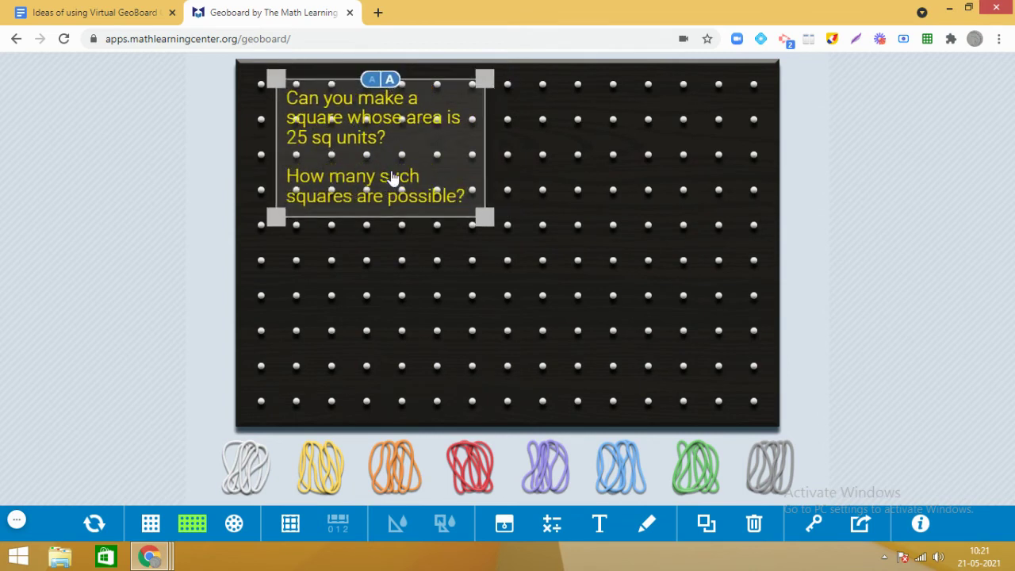
pyautogui.moveTo(486, 220); pyautogui.dragTo(729, 186)
pyautogui.click(887, 208)
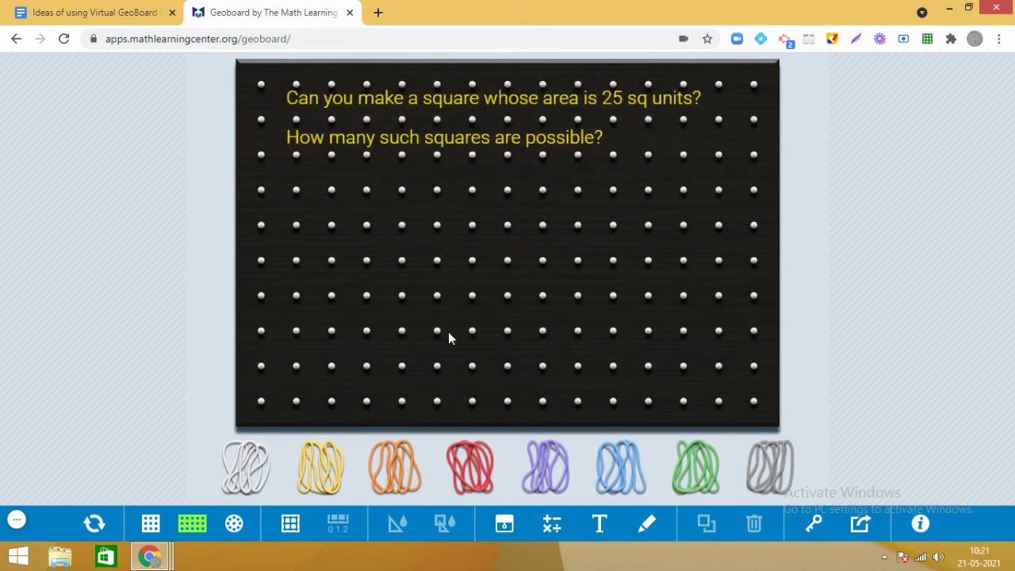
# Stretch a yellow band into a square 5 units wide and 5 units high below the questions.
pyautogui.moveTo(323, 474); pyautogui.dragTo(366, 366)
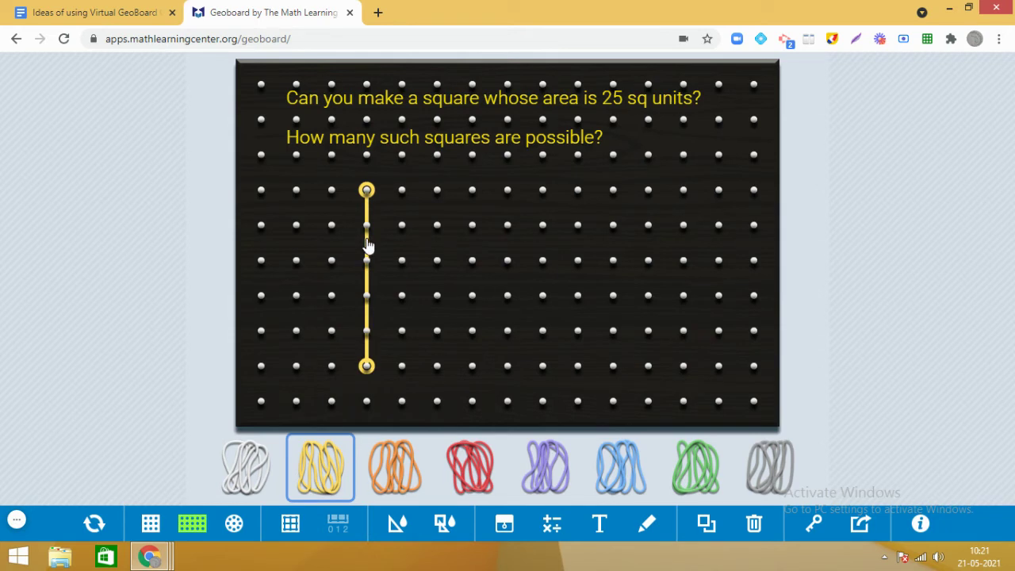
pyautogui.moveTo(367, 246); pyautogui.dragTo(543, 195)
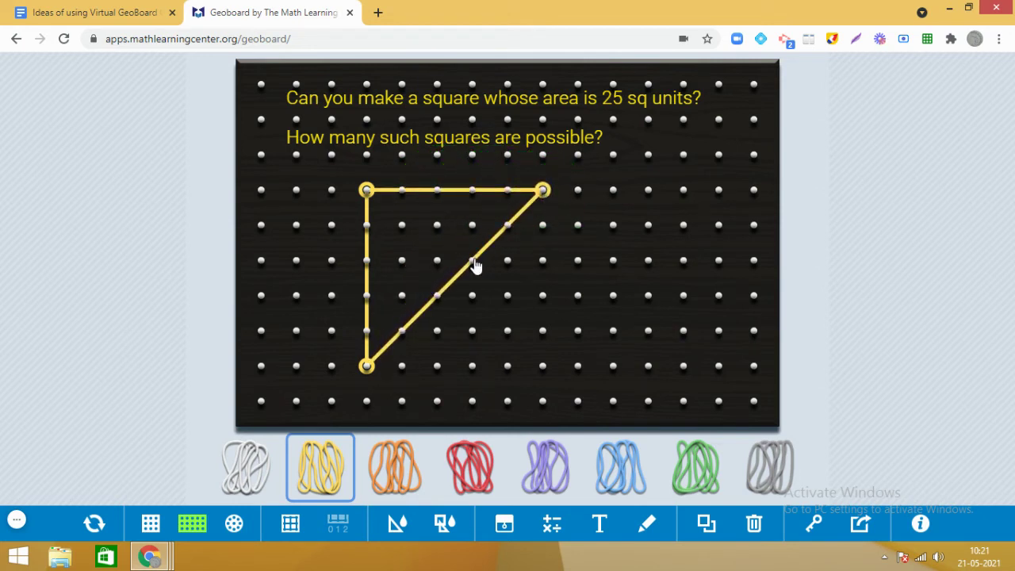
pyautogui.moveTo(475, 266); pyautogui.dragTo(547, 378)
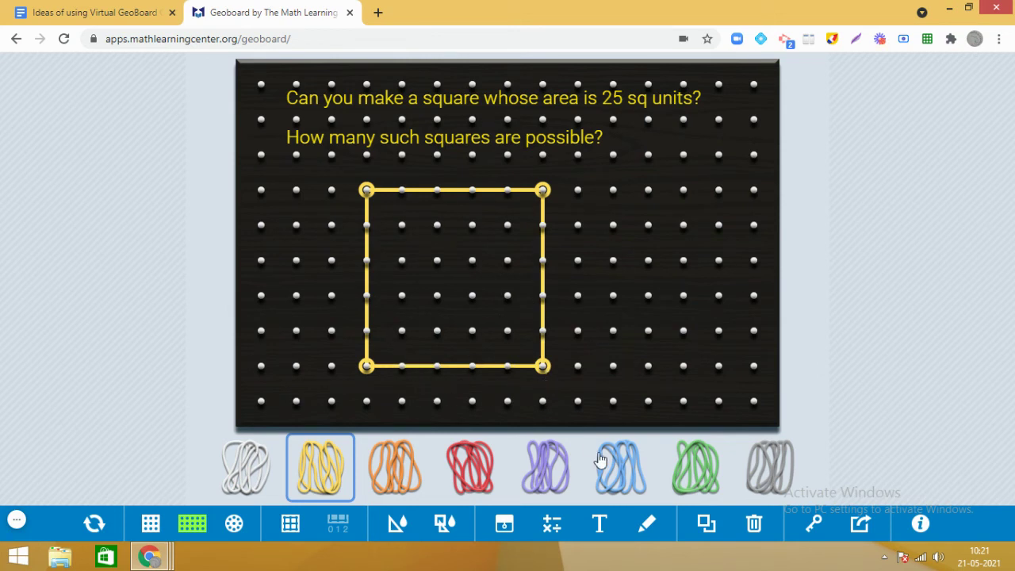
# Handwrite the corner labels A, B, C and D counterclockwise from the square's lower left, and mark sides AB and BC as 5.
pyautogui.click(643, 525)
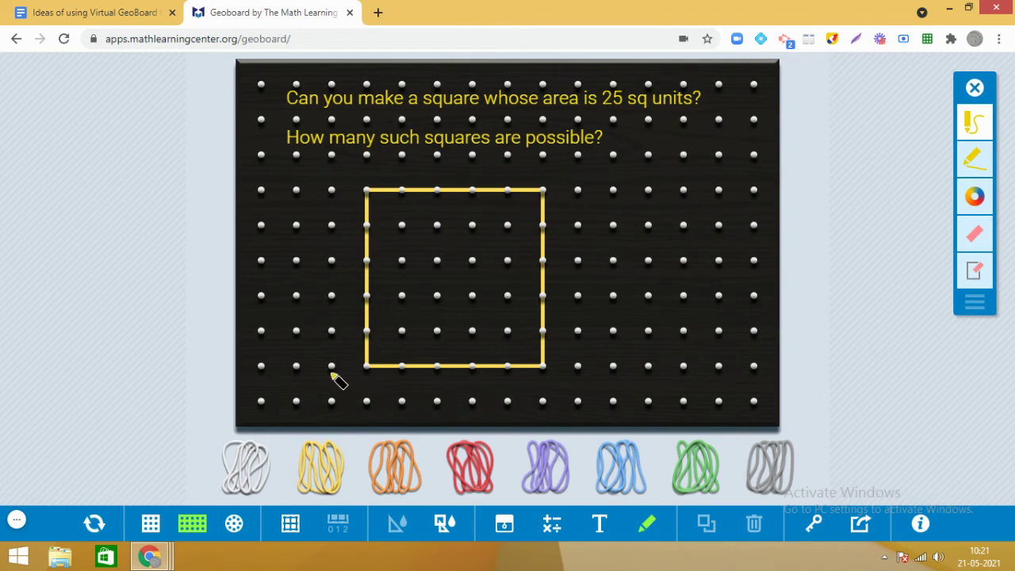
pyautogui.moveTo(353, 394)
pyautogui.mouseDown()
pyautogui.moveTo(367, 373)
pyautogui.moveTo(367, 389)
pyautogui.moveTo(374, 379)
pyautogui.mouseUp()
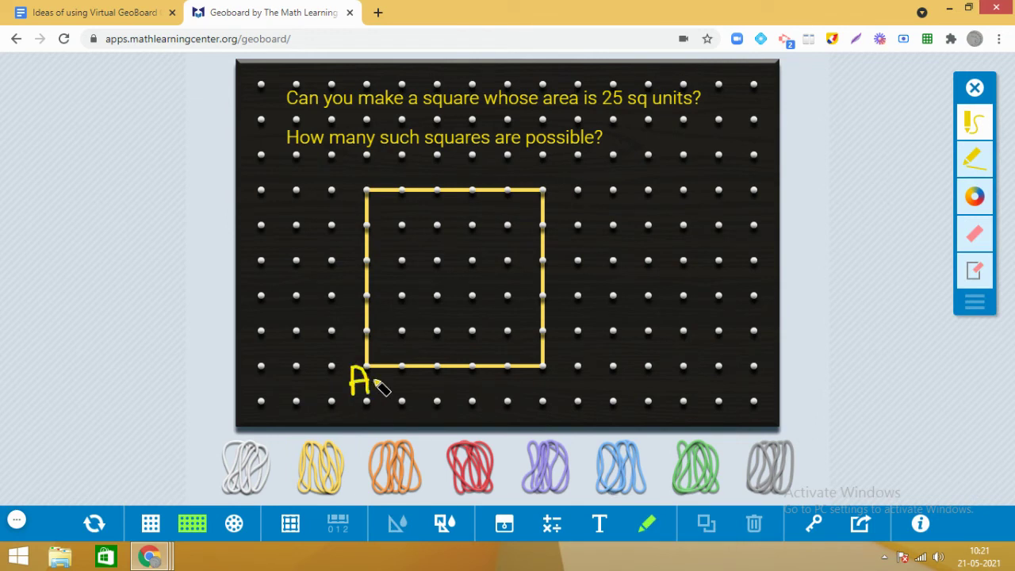
pyautogui.moveTo(540, 369)
pyautogui.mouseDown()
pyautogui.moveTo(540, 389)
pyautogui.moveTo(557, 394)
pyautogui.mouseUp()
pyautogui.moveTo(561, 171); pyautogui.dragTo(566, 191)
pyautogui.moveTo(333, 173)
pyautogui.mouseDown()
pyautogui.moveTo(360, 191)
pyautogui.moveTo(333, 188)
pyautogui.mouseUp()
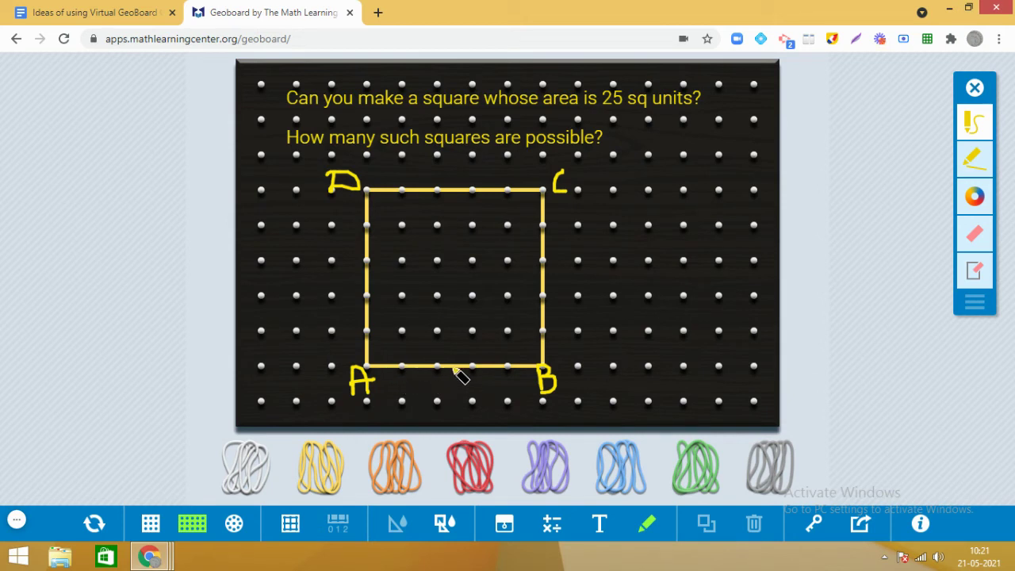
pyautogui.moveTo(474, 387)
pyautogui.mouseDown()
pyautogui.moveTo(452, 388)
pyautogui.moveTo(463, 399)
pyautogui.mouseUp()
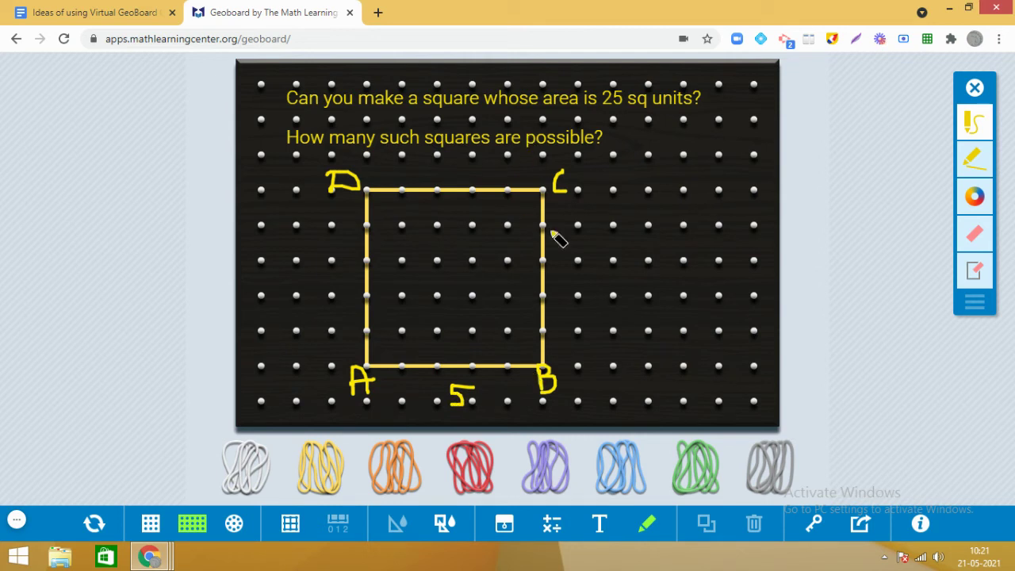
pyautogui.moveTo(606, 278)
pyautogui.mouseDown()
pyautogui.moveTo(584, 294)
pyautogui.moveTo(595, 309)
pyautogui.moveTo(581, 313)
pyautogui.mouseUp()
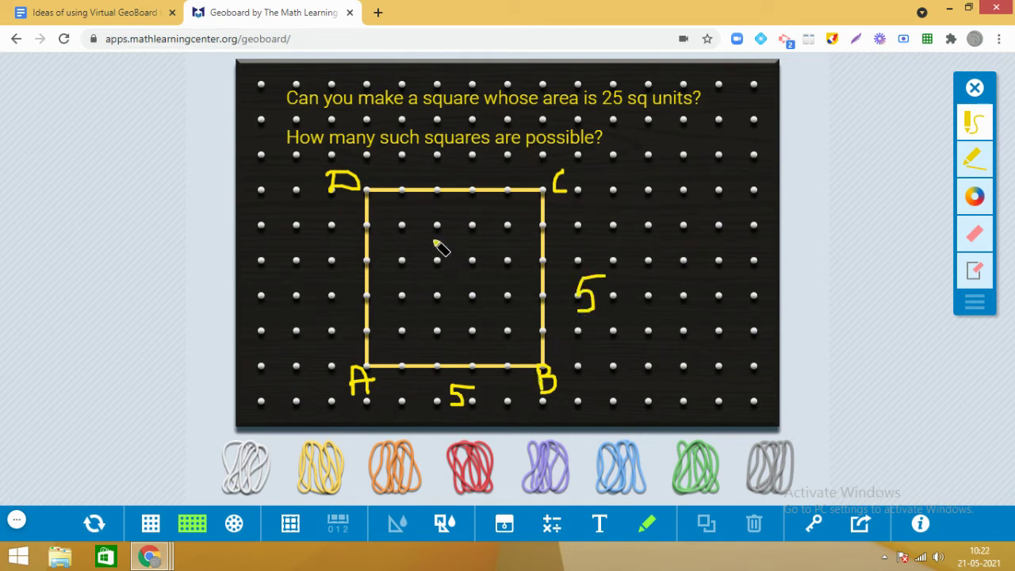
# Handwrite the area calculation inside square ABCD: "Area = 5 × 5 = 25 sq unit".
pyautogui.moveTo(430, 242)
pyautogui.mouseDown()
pyautogui.moveTo(430, 255)
pyautogui.moveTo(471, 245)
pyautogui.moveTo(478, 253)
pyautogui.mouseUp()
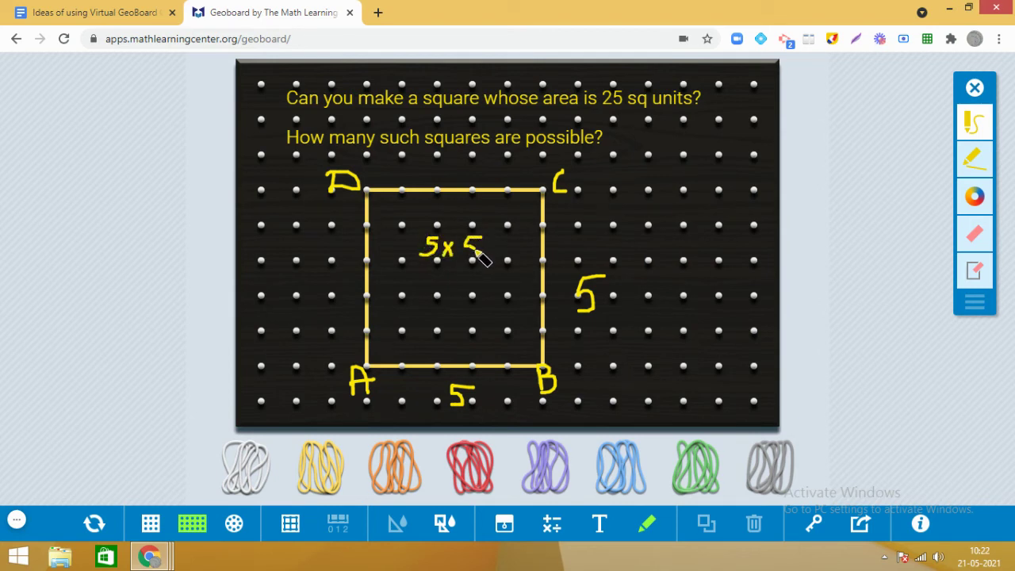
pyautogui.moveTo(396, 281)
pyautogui.mouseDown()
pyautogui.moveTo(409, 292)
pyautogui.moveTo(437, 283)
pyautogui.moveTo(424, 298)
pyautogui.moveTo(445, 299)
pyautogui.moveTo(462, 278)
pyautogui.mouseUp()
pyautogui.click(395, 292)
pyautogui.click(391, 204)
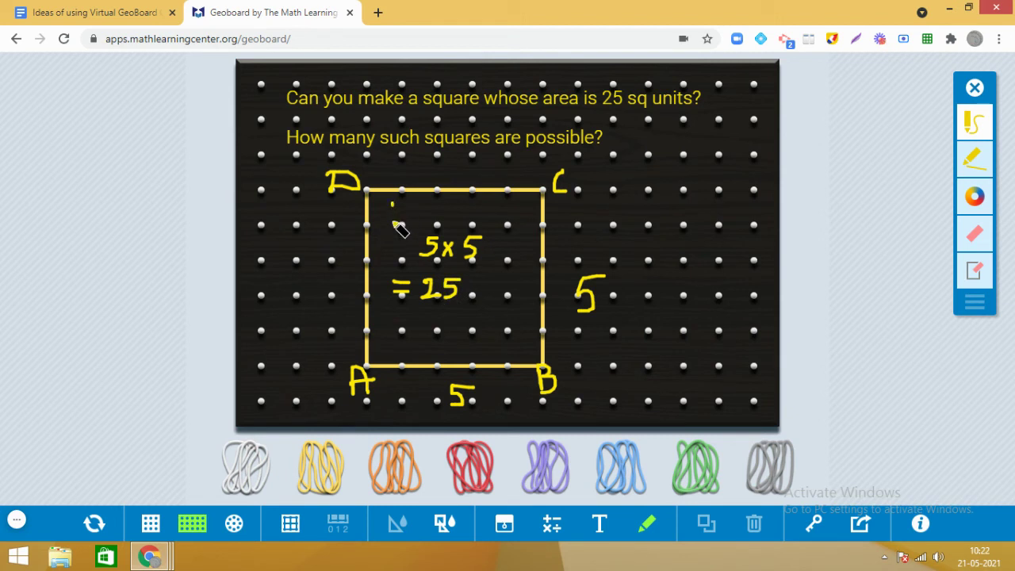
pyautogui.moveTo(384, 223)
pyautogui.mouseDown()
pyautogui.moveTo(405, 223)
pyautogui.moveTo(406, 210)
pyautogui.moveTo(413, 244)
pyautogui.mouseUp()
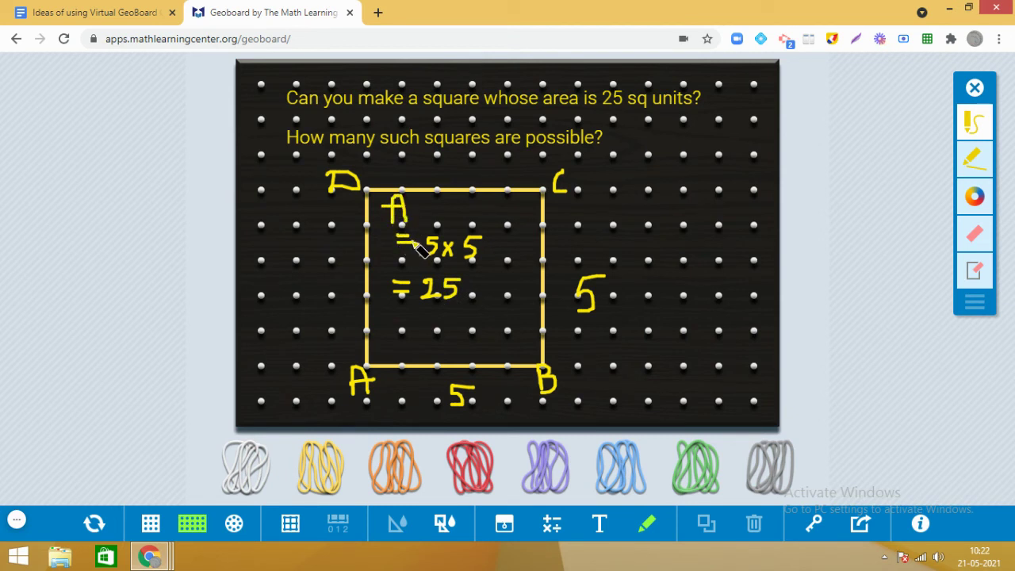
pyautogui.moveTo(414, 208)
pyautogui.mouseDown()
pyautogui.moveTo(415, 224)
pyautogui.moveTo(431, 210)
pyautogui.moveTo(454, 225)
pyautogui.mouseUp()
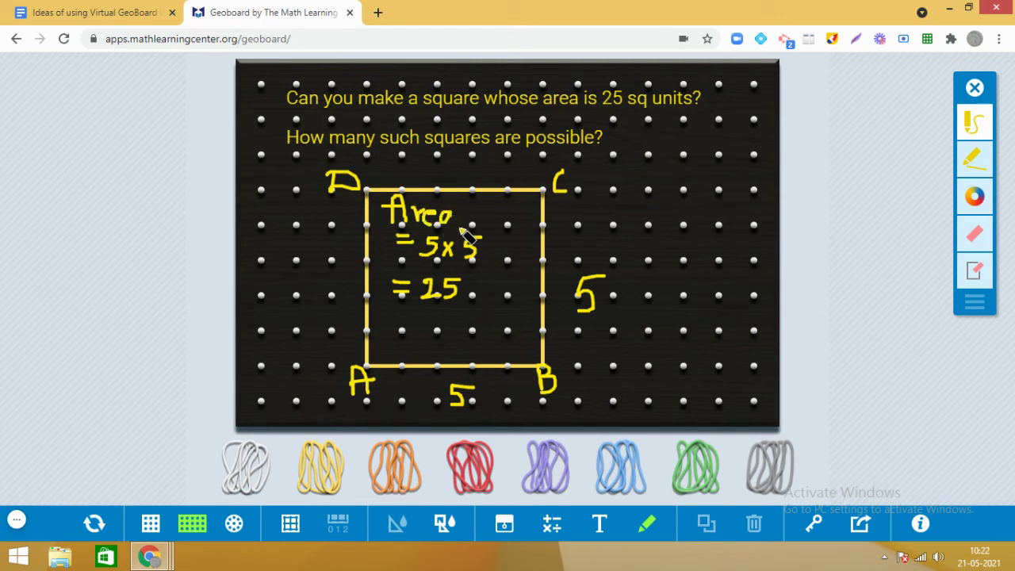
pyautogui.moveTo(479, 297)
pyautogui.mouseDown()
pyautogui.moveTo(503, 294)
pyautogui.moveTo(511, 277)
pyautogui.mouseUp()
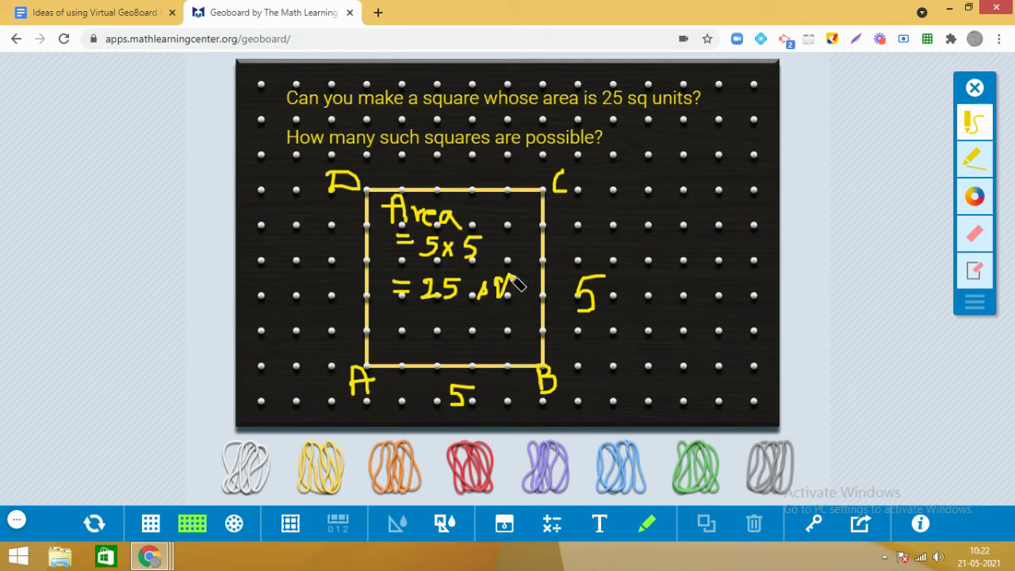
pyautogui.moveTo(480, 313)
pyautogui.mouseDown()
pyautogui.moveTo(482, 322)
pyautogui.moveTo(503, 319)
pyautogui.moveTo(509, 306)
pyautogui.moveTo(514, 319)
pyautogui.moveTo(522, 303)
pyautogui.moveTo(222, 507)
pyautogui.mouseUp()
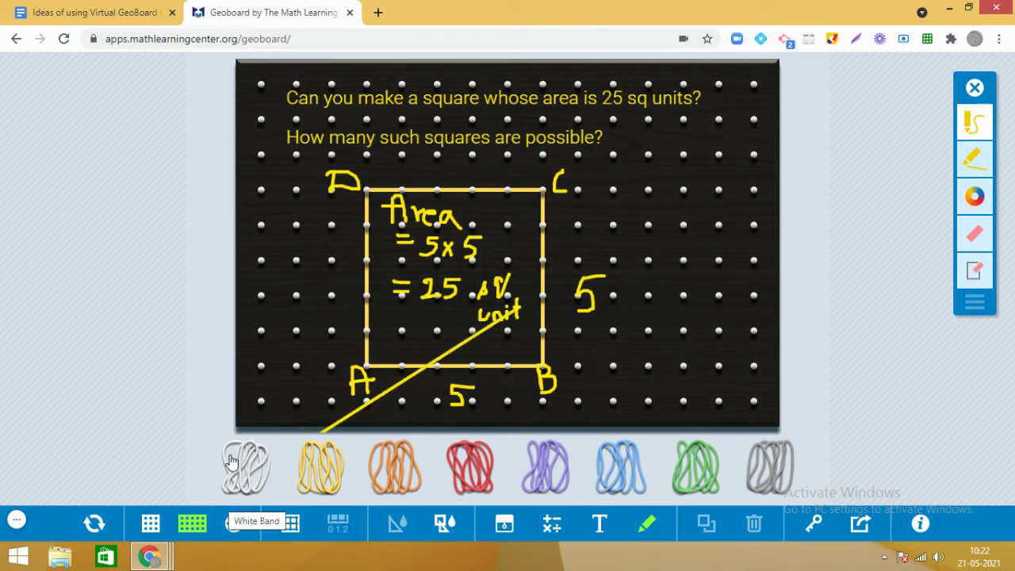
# Erase the stray diagonal line and the word "unit", and handwrite "units" below "sq".
pyautogui.click(975, 233)
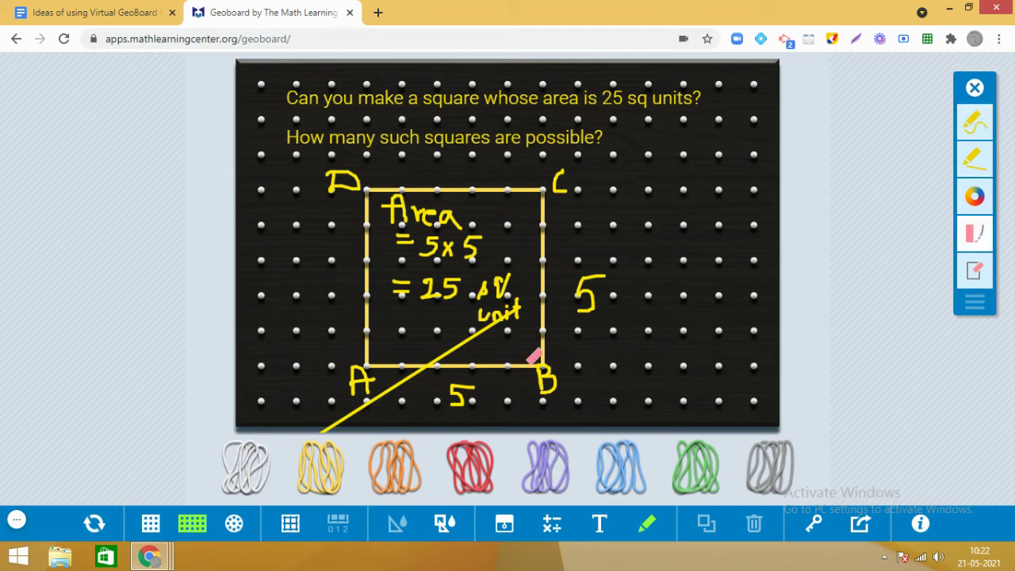
pyautogui.moveTo(449, 352)
pyautogui.mouseDown()
pyautogui.moveTo(491, 328)
pyautogui.moveTo(473, 324)
pyautogui.moveTo(508, 320)
pyautogui.mouseUp()
pyautogui.moveTo(403, 371)
pyautogui.mouseDown()
pyautogui.moveTo(417, 374)
pyautogui.moveTo(356, 410)
pyautogui.moveTo(326, 445)
pyautogui.mouseUp()
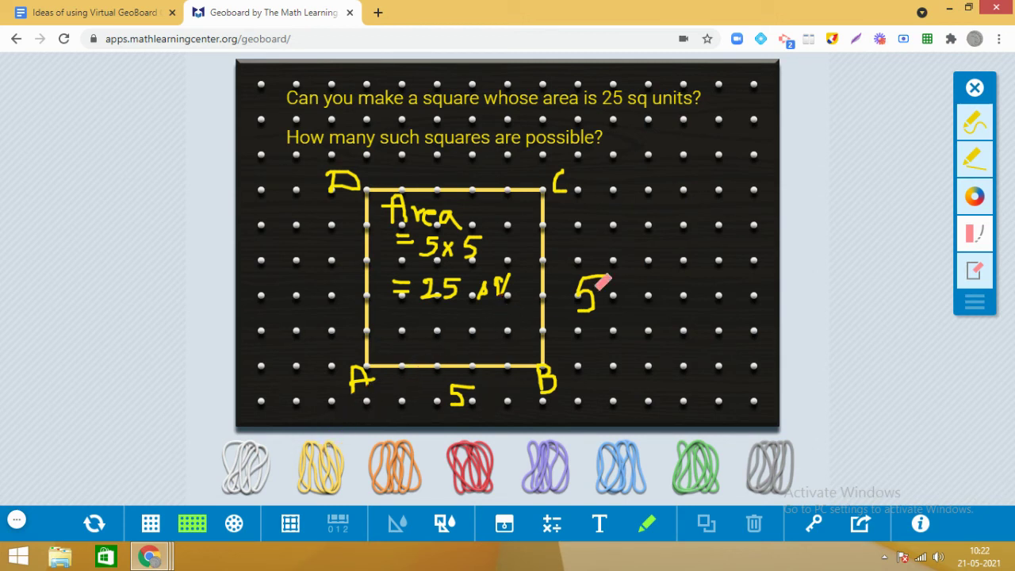
pyautogui.click(974, 127)
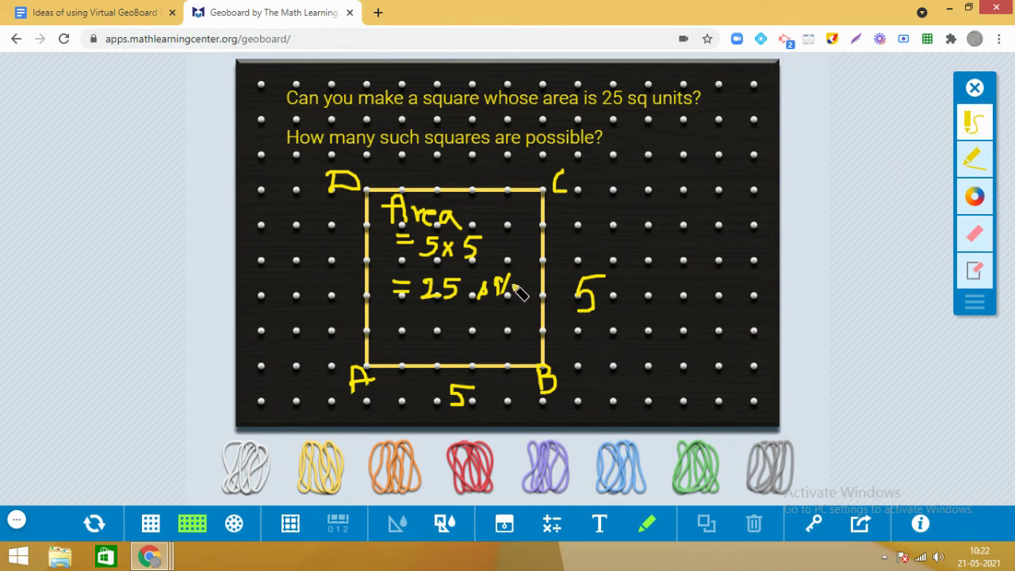
pyautogui.moveTo(466, 311)
pyautogui.mouseDown()
pyautogui.moveTo(478, 320)
pyautogui.moveTo(511, 314)
pyautogui.mouseUp()
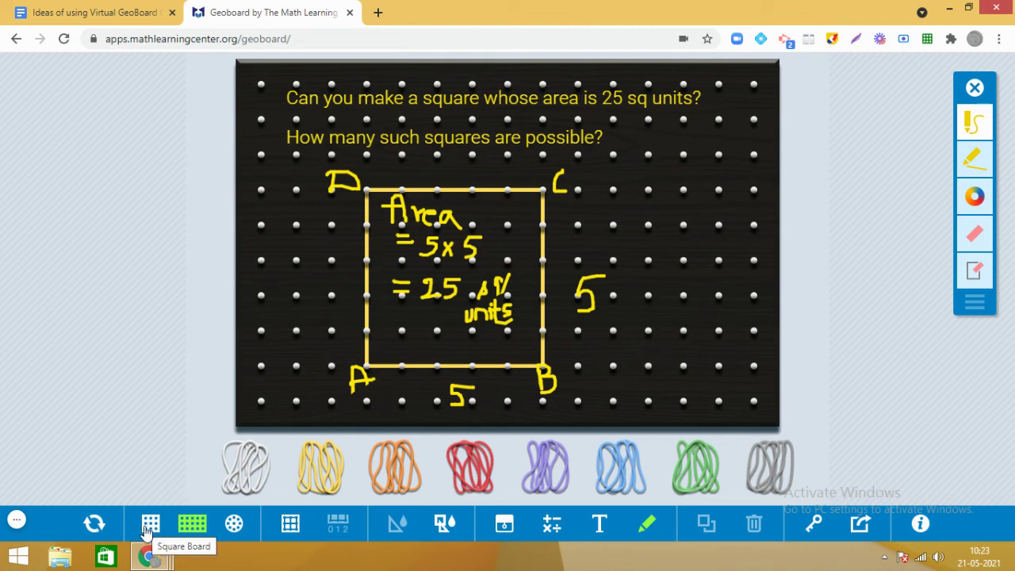
# Clear all work from the geoboard, try the square board and return to the rectangular board.
pyautogui.click(95, 524)
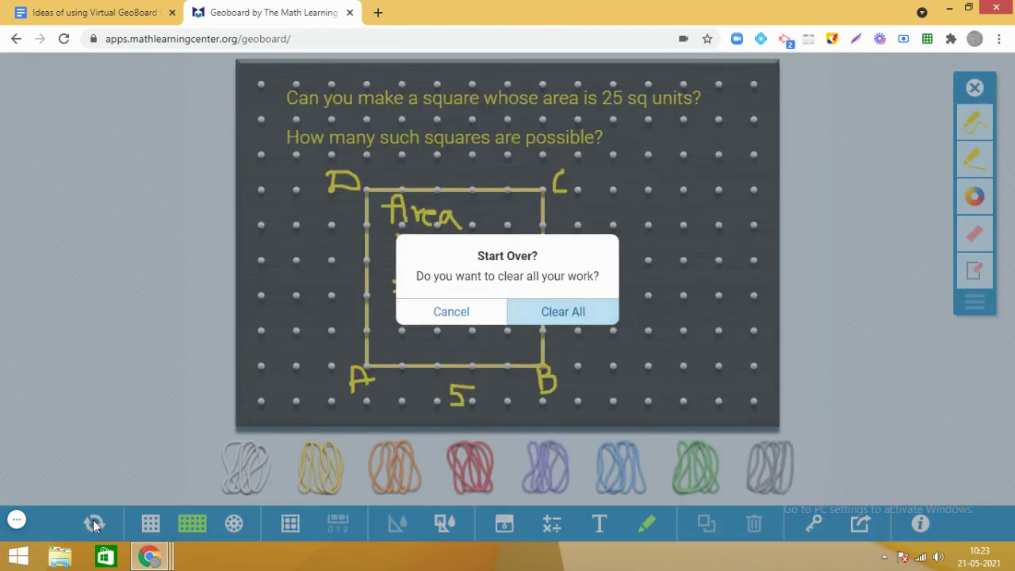
pyautogui.click(562, 313)
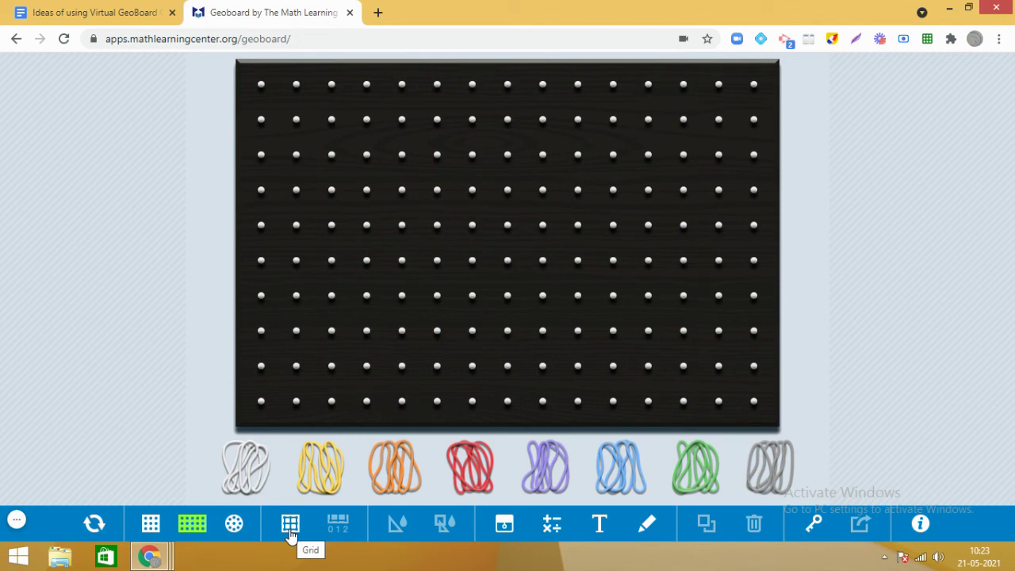
pyautogui.click(149, 526)
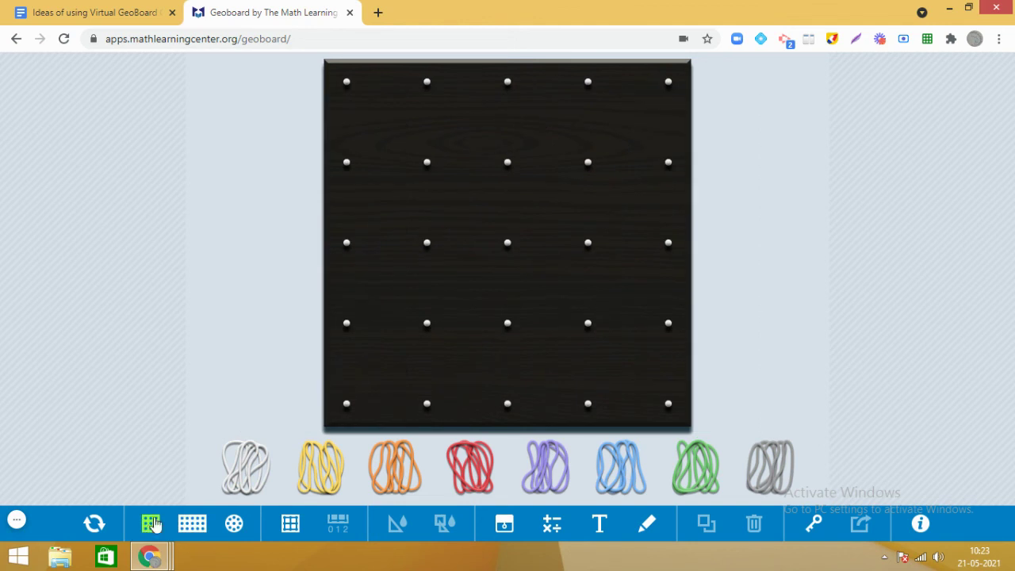
pyautogui.click(197, 524)
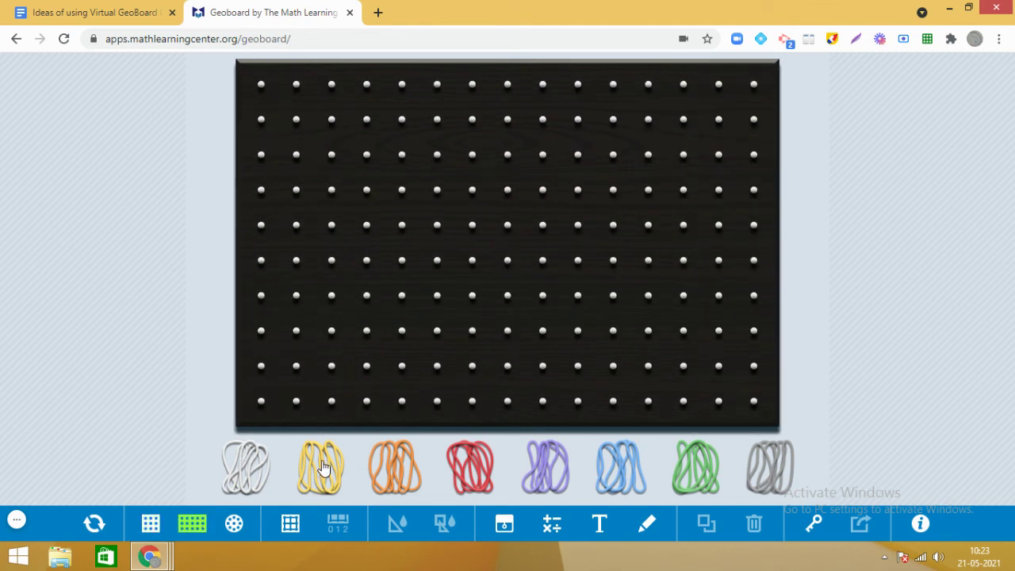
# Stretch a yellow band into a square 3 units wide and 3 units high on the left half of the board.
pyautogui.moveTo(323, 468); pyautogui.dragTo(333, 261)
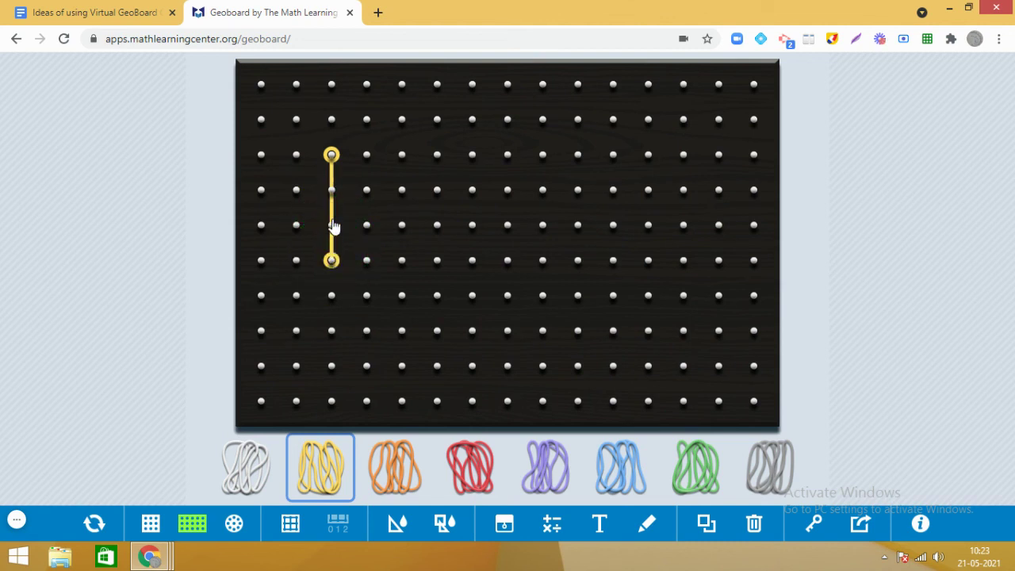
pyautogui.moveTo(333, 210); pyautogui.dragTo(437, 162)
pyautogui.moveTo(390, 209); pyautogui.dragTo(437, 261)
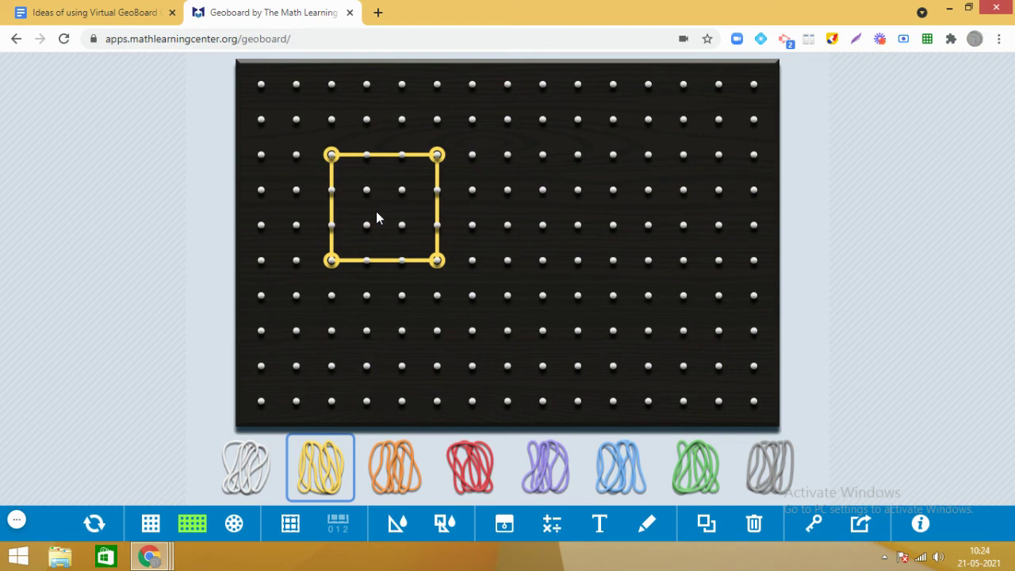
# Stretch a white band into a rectangle 3 units wide and 4 units high to the right of the yellow square.
pyautogui.click(255, 464)
pyautogui.click(585, 134)
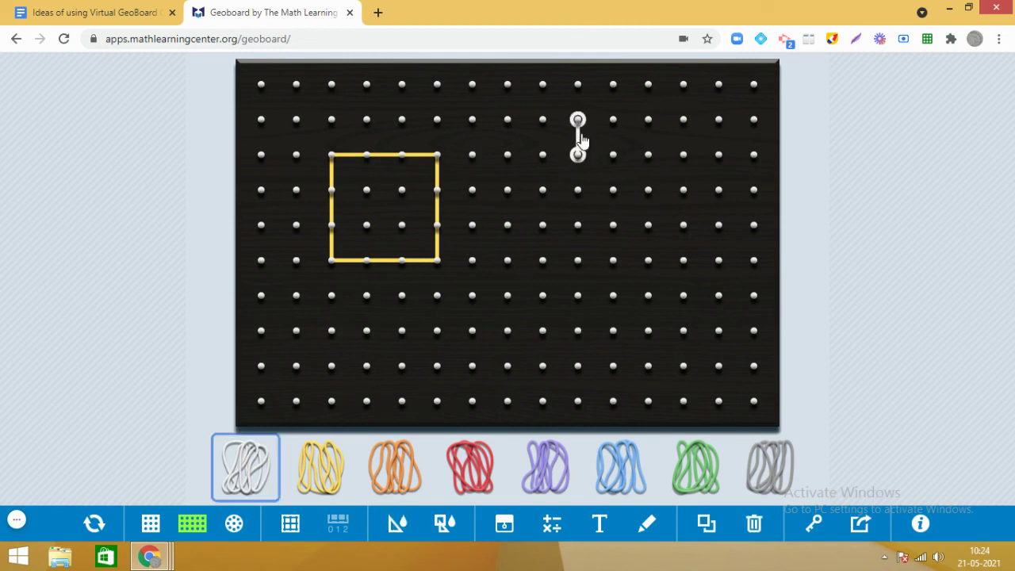
pyautogui.moveTo(579, 121); pyautogui.dragTo(687, 123)
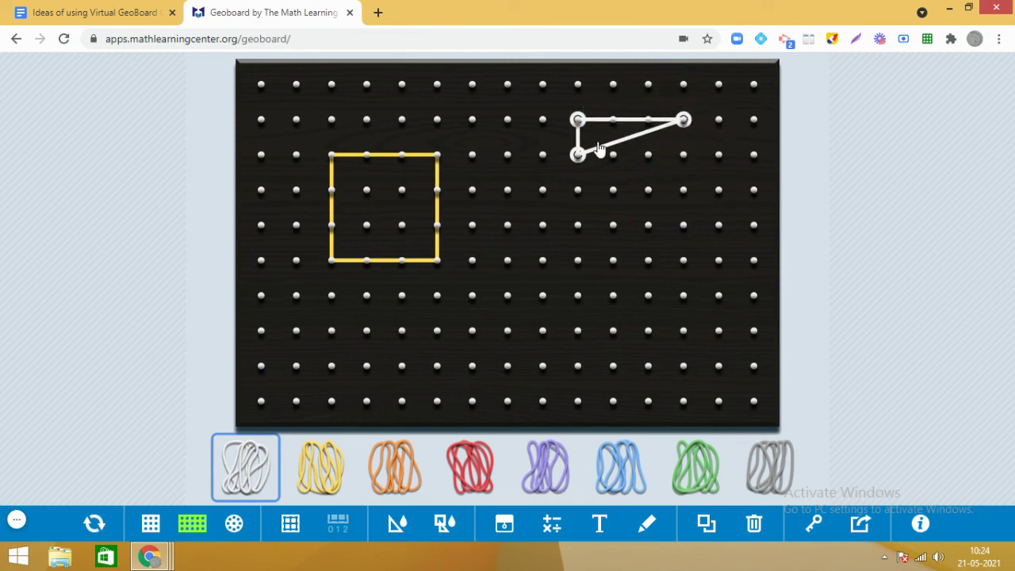
pyautogui.moveTo(584, 159); pyautogui.dragTo(686, 265)
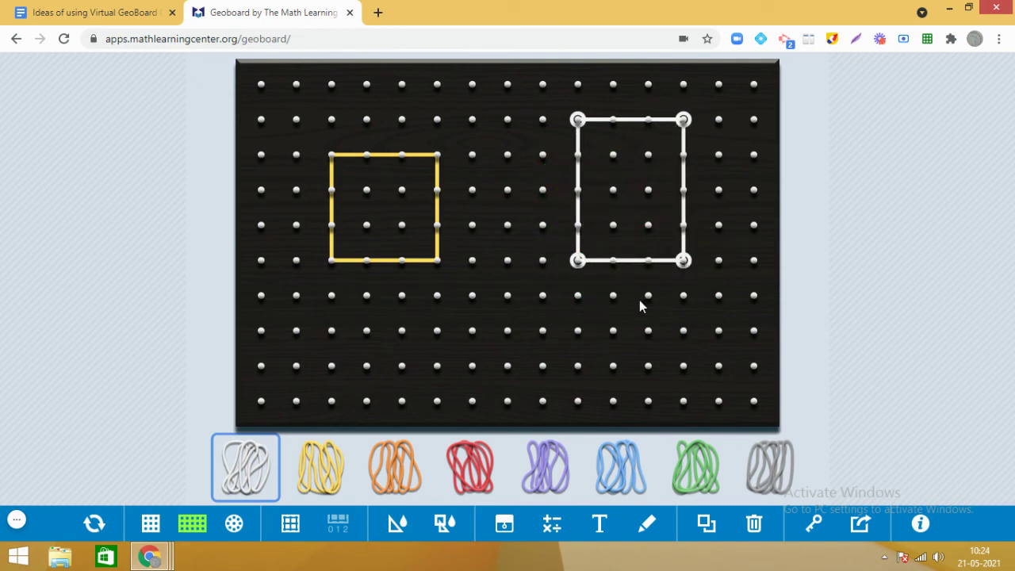